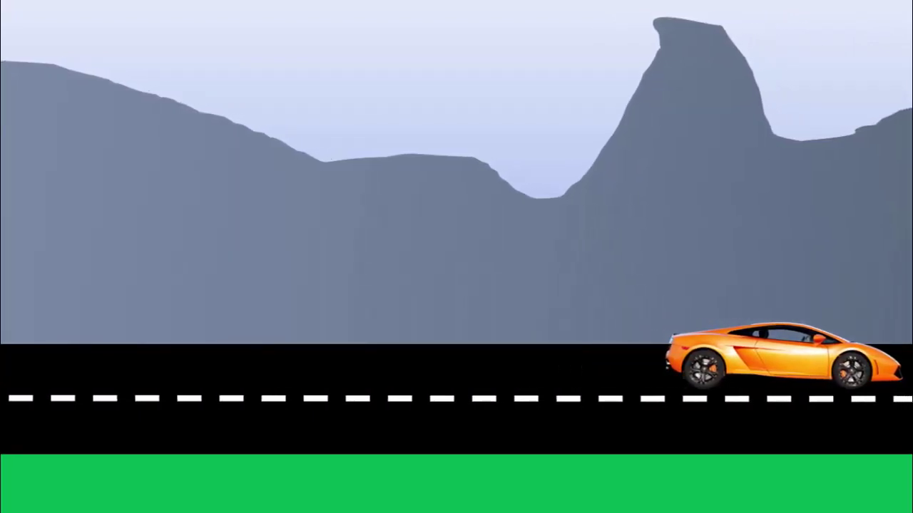
- End the car animation slide show and return to Normal view
{"action": "key", "text": "Escape"}
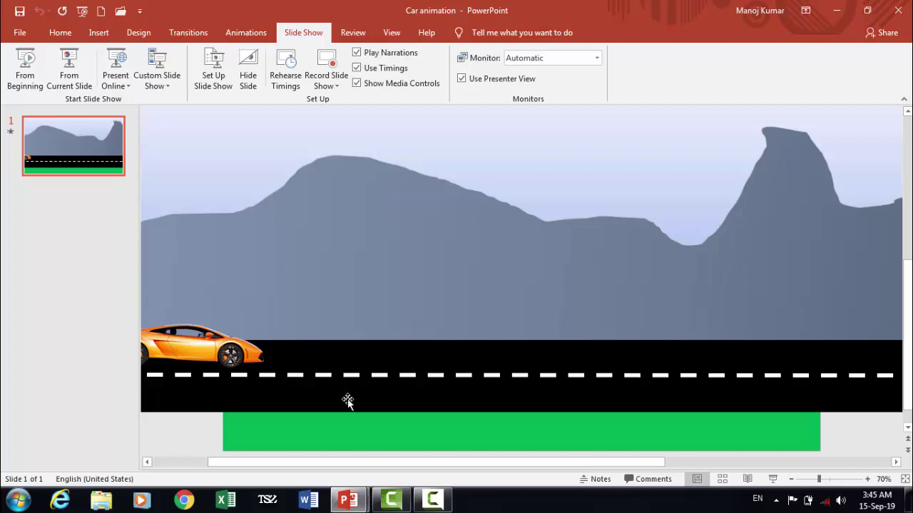
- Switch to the Presentation1 window and apply the Blank layout to its slide
{"action": "left_click", "coordinate": [355, 503]}
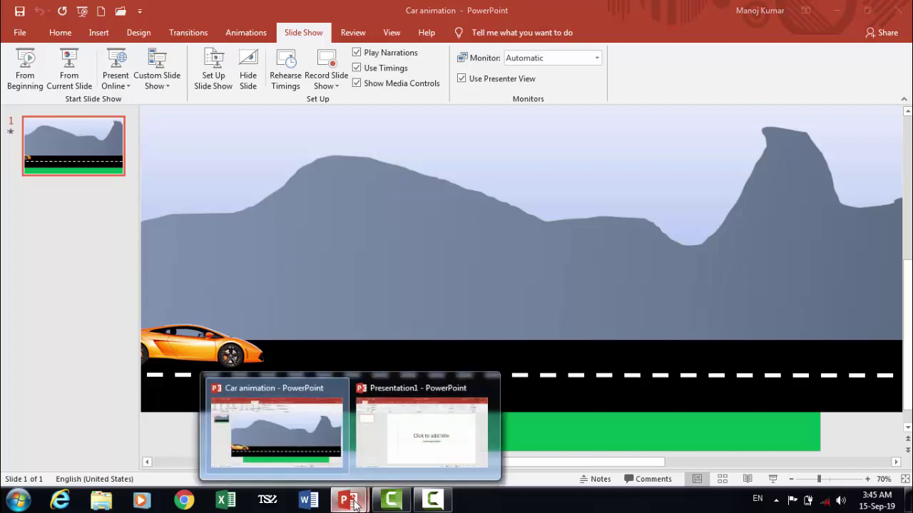
{"action": "left_click", "coordinate": [403, 450]}
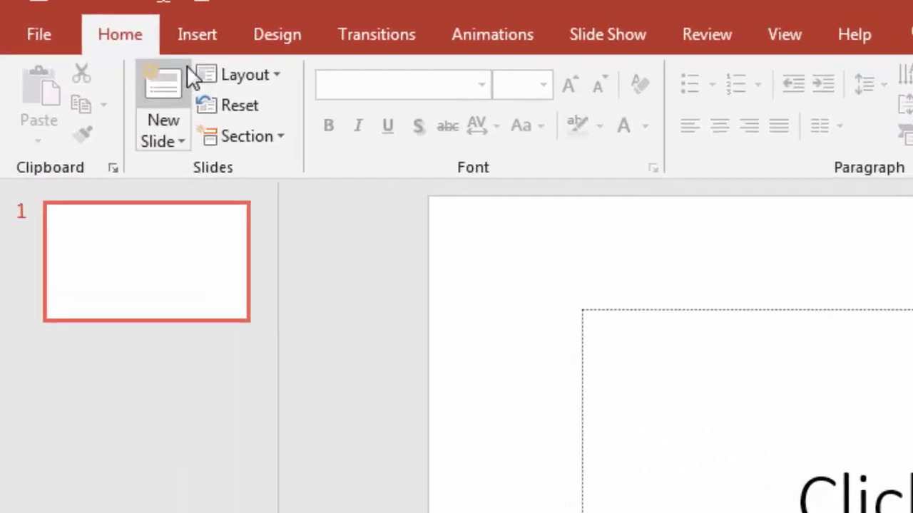
{"action": "left_click", "coordinate": [270, 76]}
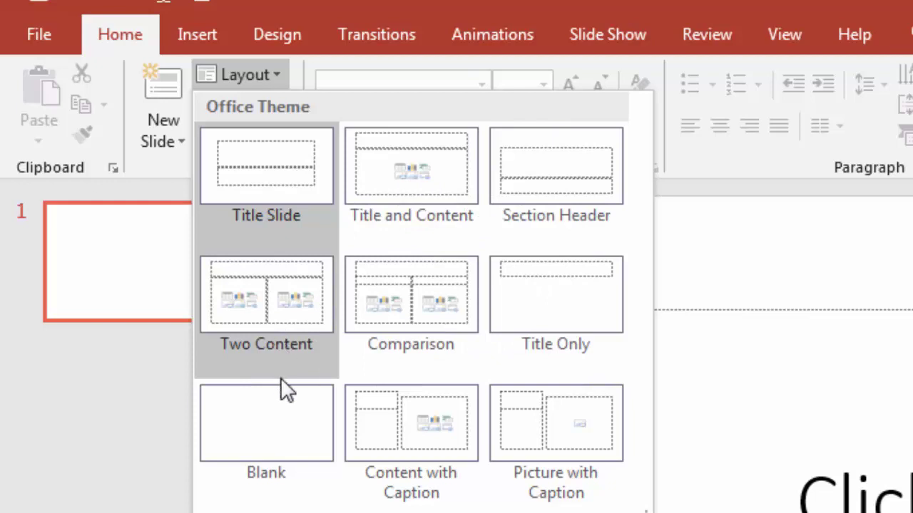
{"action": "left_click", "coordinate": [271, 415]}
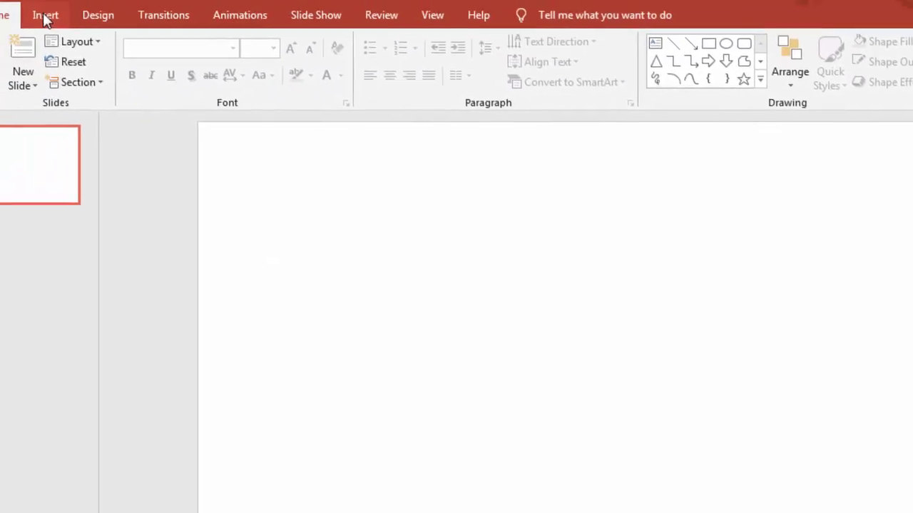
- Draw a rectangle across the top of the slide from its top-left corner
{"action": "left_click", "coordinate": [52, 23]}
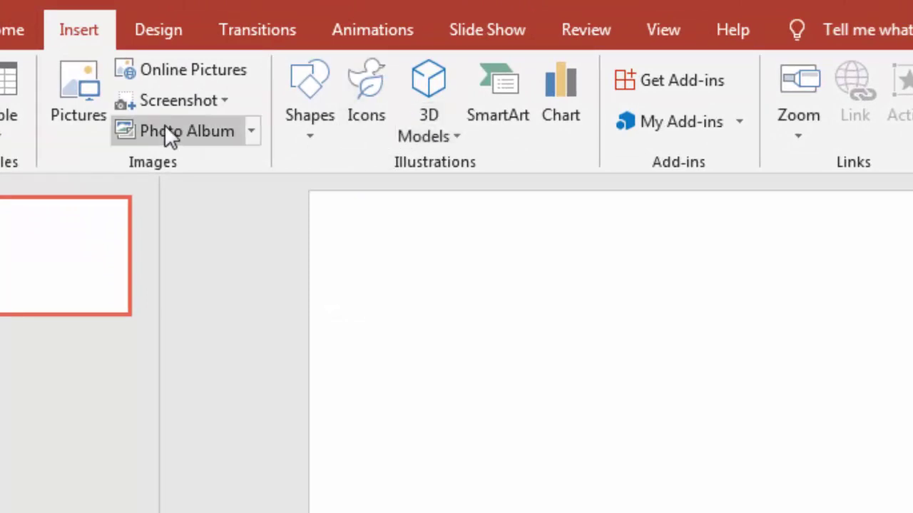
{"action": "left_click", "coordinate": [310, 100]}
{"action": "left_click", "coordinate": [380, 190]}
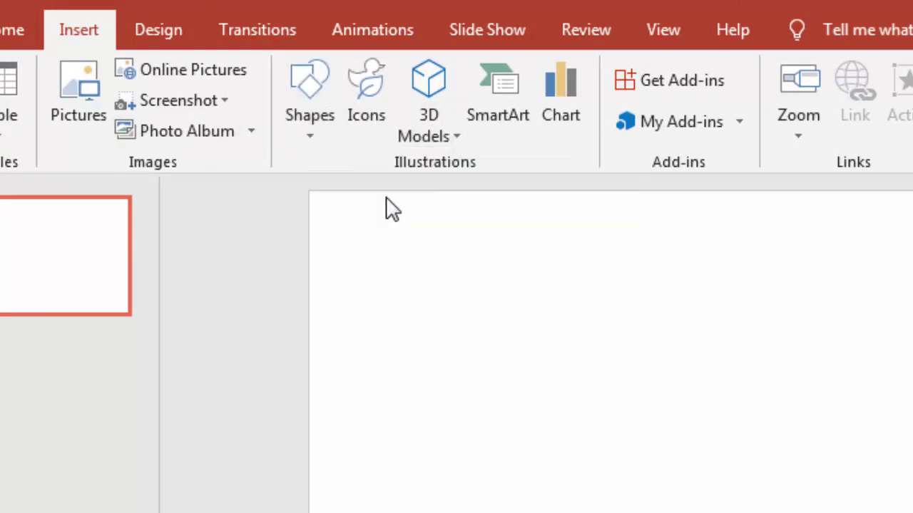
{"action": "mouse_move", "coordinate": [218, 191]}
{"action": "left_mouse_down"}
{"action": "mouse_move", "coordinate": [838, 286]}
{"action": "mouse_move", "coordinate": [912, 289]}
{"action": "left_mouse_up"}
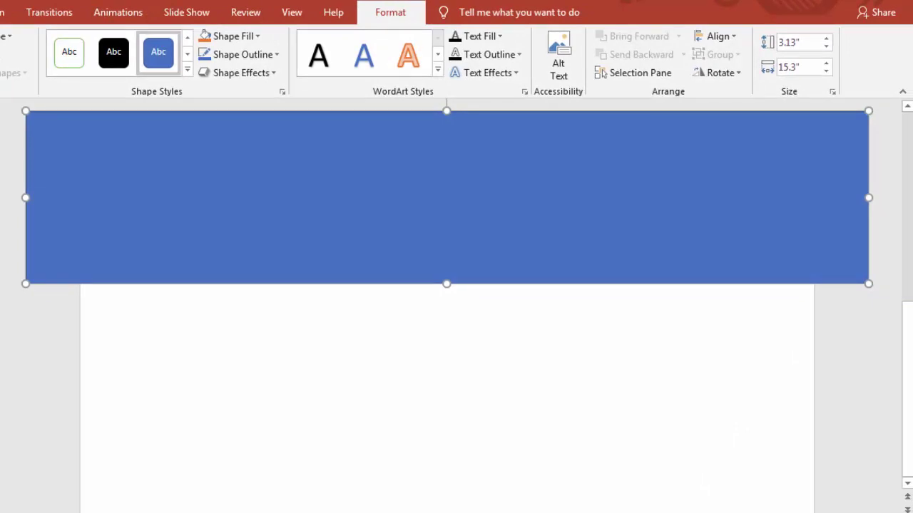
- Widen the rectangle to 20.8 inches so it overhangs both slide edges
{"action": "scroll", "coordinate": [753, 374], "scroll_direction": "down", "scroll_amount": 4}
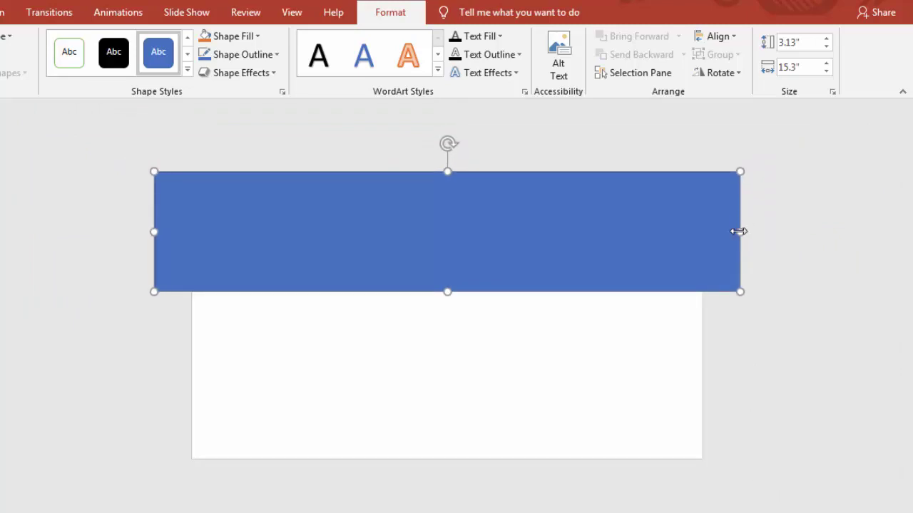
{"action": "left_click_drag", "start_coordinate": [738, 231], "coordinate": [907, 232]}
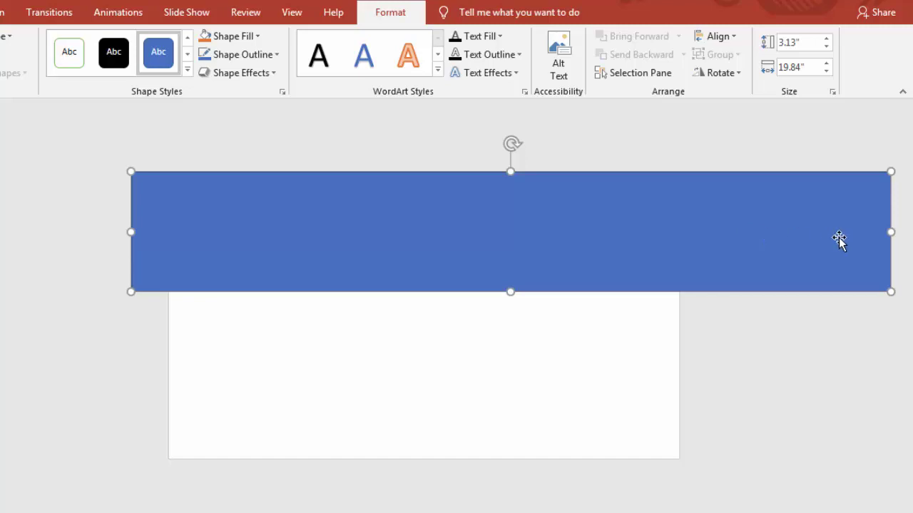
{"action": "left_click_drag", "start_coordinate": [889, 234], "coordinate": [909, 231]}
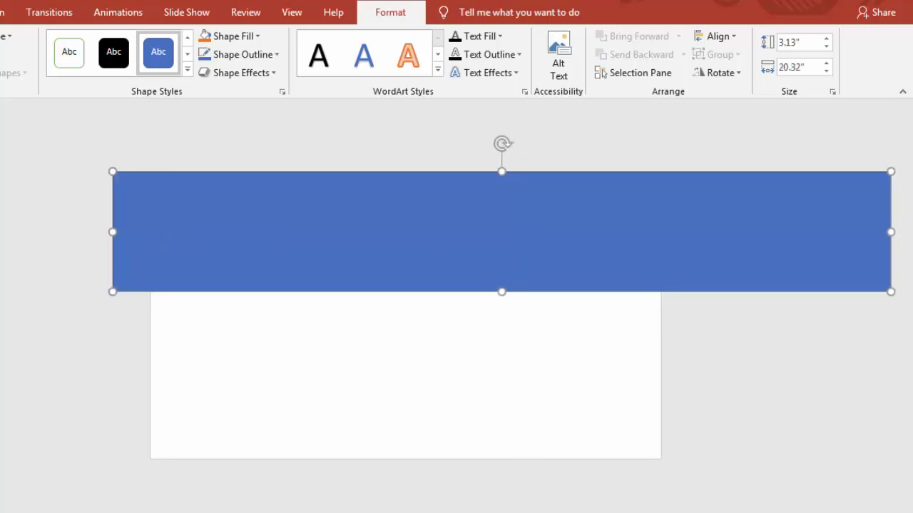
{"action": "mouse_move", "coordinate": [889, 235]}
{"action": "left_mouse_down"}
{"action": "mouse_move", "coordinate": [910, 231]}
{"action": "mouse_move", "coordinate": [910, 241]}
{"action": "left_mouse_up"}
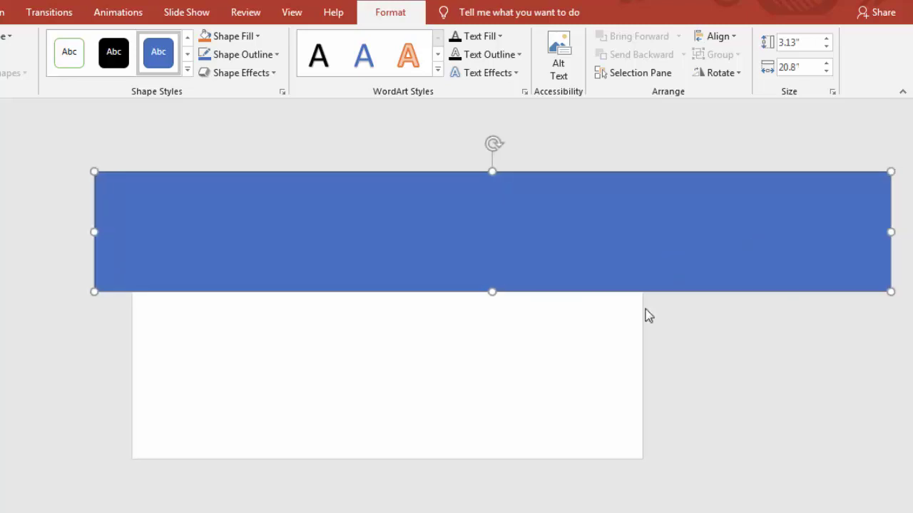
{"action": "scroll", "coordinate": [355, 412], "scroll_direction": "up", "scroll_amount": 3}
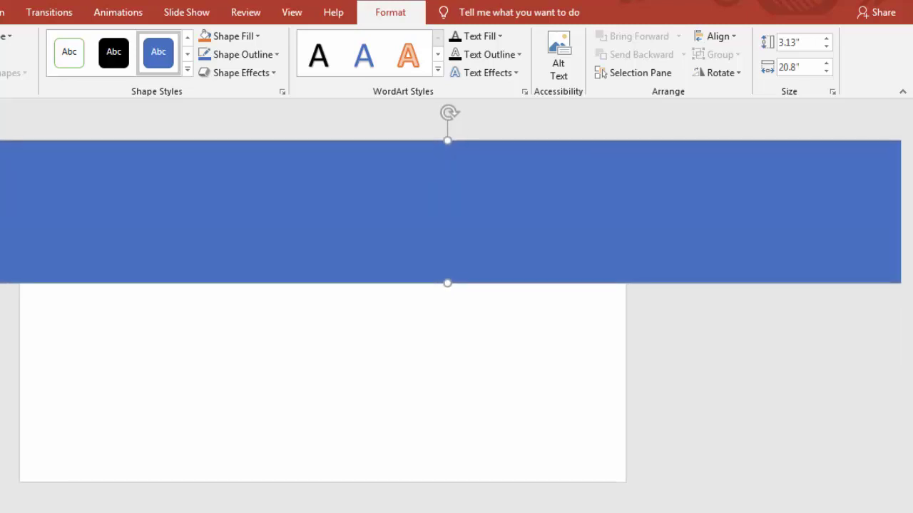
{"action": "left_click", "coordinate": [354, 412]}
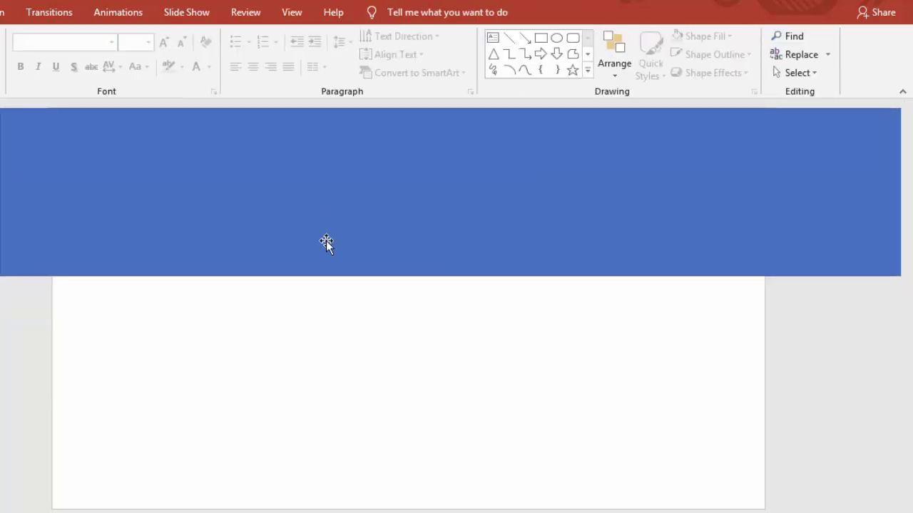
- Fill the top rectangle with a light blue Light Variations gradient for the sky
{"action": "left_click", "coordinate": [324, 218]}
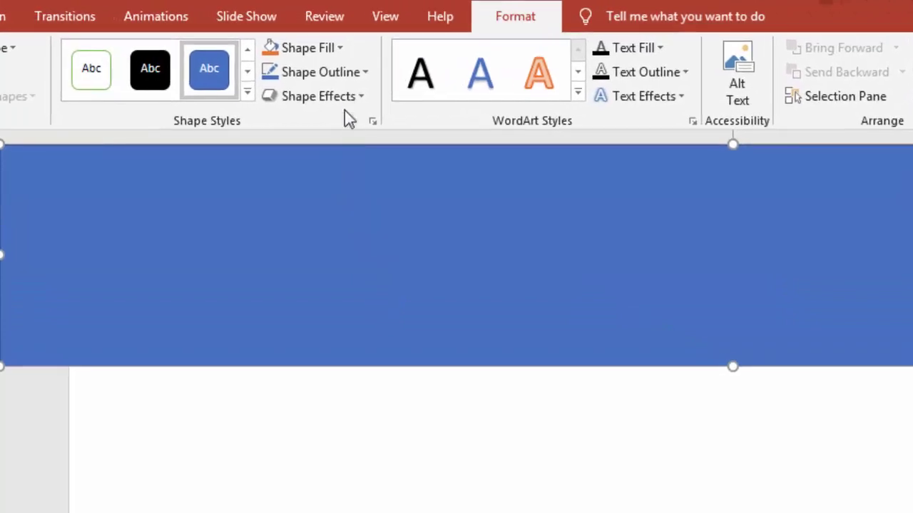
{"action": "left_click", "coordinate": [341, 50]}
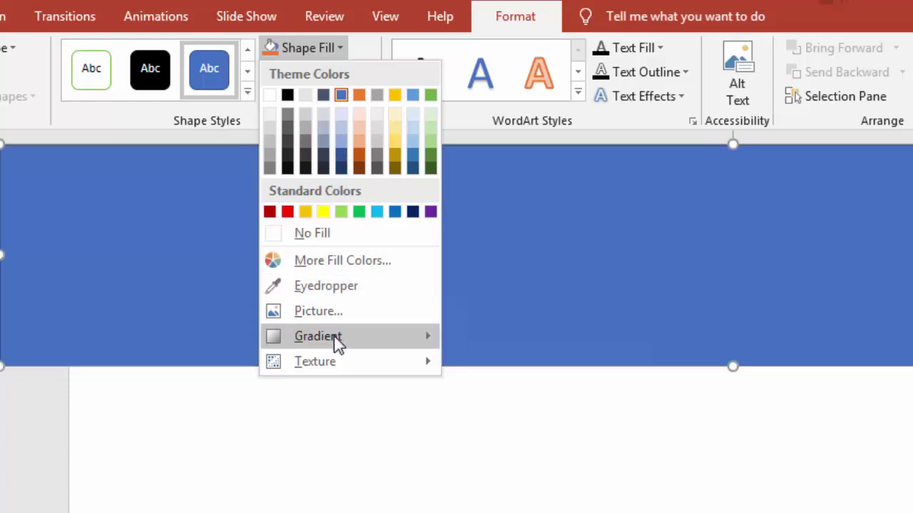
{"action": "mouse_move", "coordinate": [334, 336]}
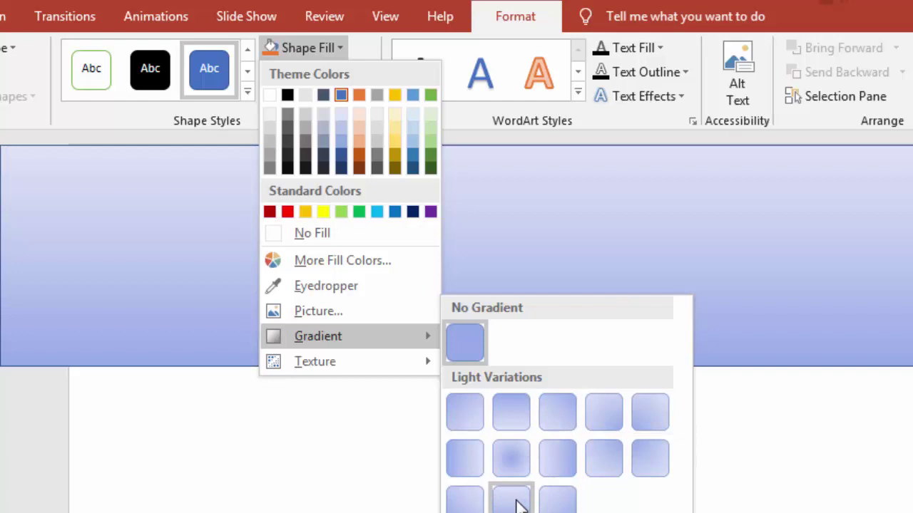
{"action": "left_click", "coordinate": [511, 502]}
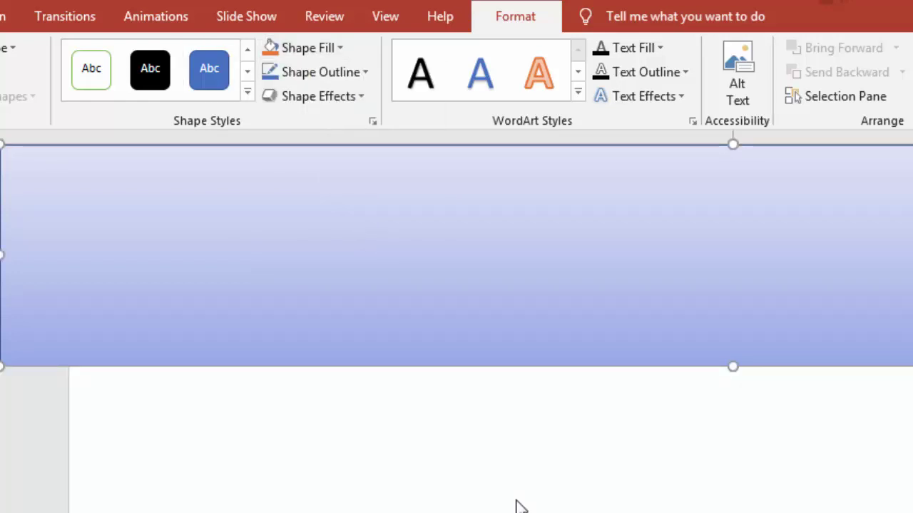
{"action": "left_click", "coordinate": [299, 500]}
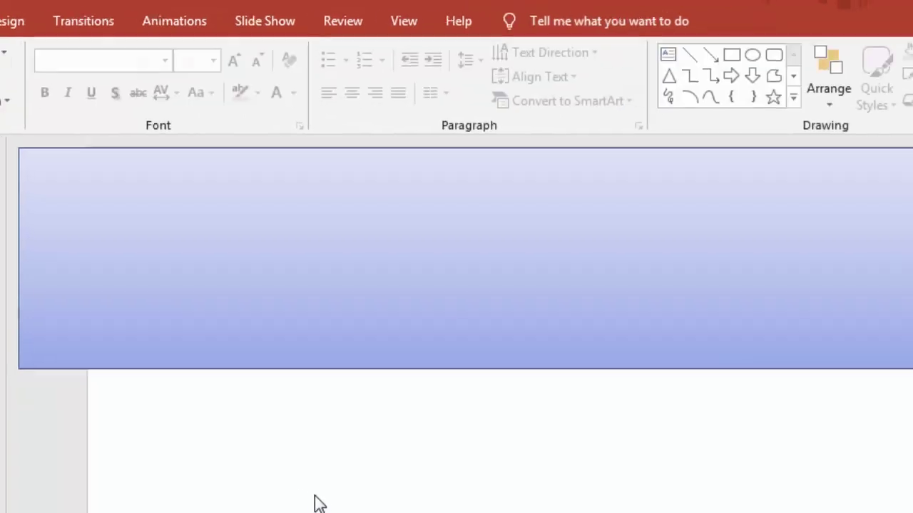
- Trace a freeform mountain silhouette over the sky and fill it Orange, Accent 2, Darker 25%
{"action": "left_click", "coordinate": [24, 43]}
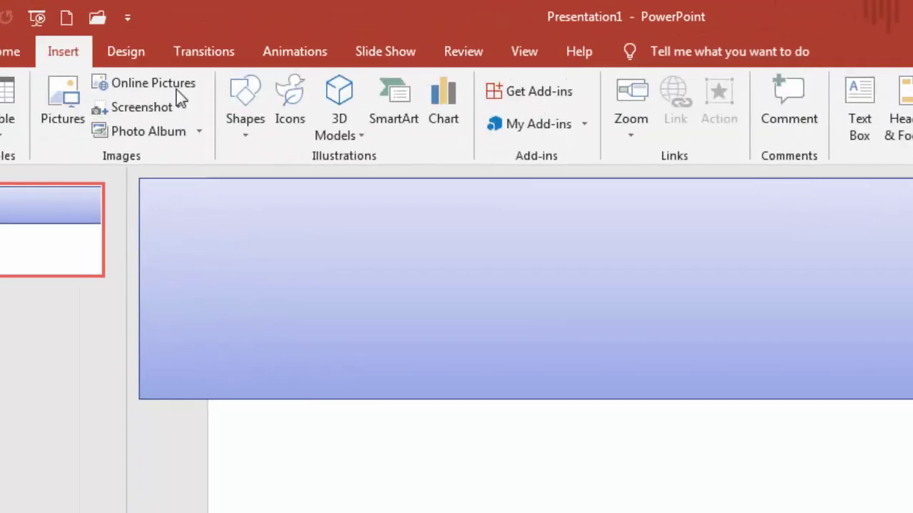
{"action": "left_click", "coordinate": [254, 132]}
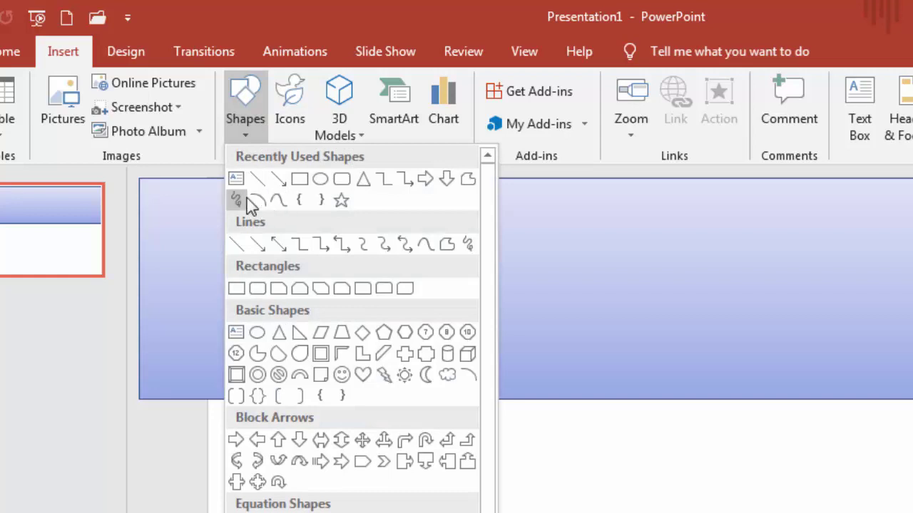
{"action": "left_click_drag", "start_coordinate": [170, 438], "coordinate": [325, 352]}
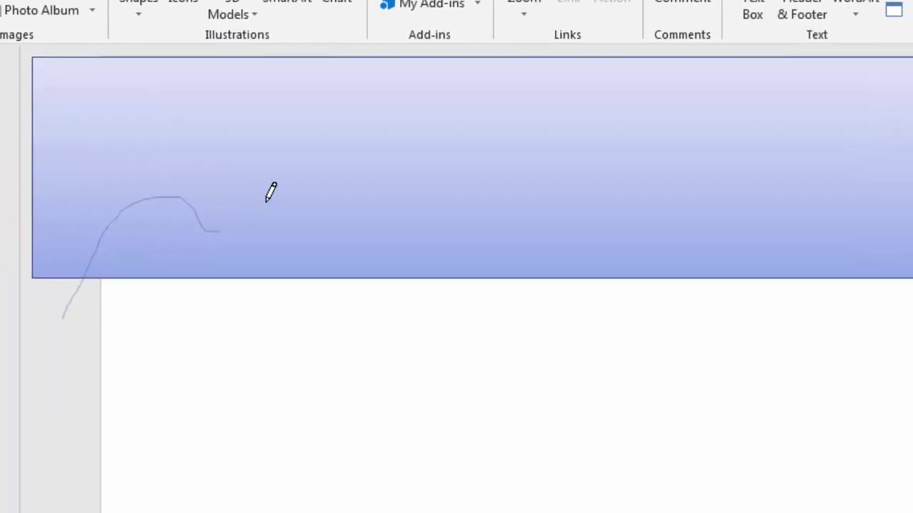
{"action": "mouse_move", "coordinate": [267, 201]}
{"action": "left_mouse_down"}
{"action": "mouse_move", "coordinate": [537, 189]}
{"action": "mouse_move", "coordinate": [650, 197]}
{"action": "mouse_move", "coordinate": [844, 171]}
{"action": "mouse_move", "coordinate": [472, 380]}
{"action": "mouse_move", "coordinate": [104, 369]}
{"action": "left_mouse_up"}
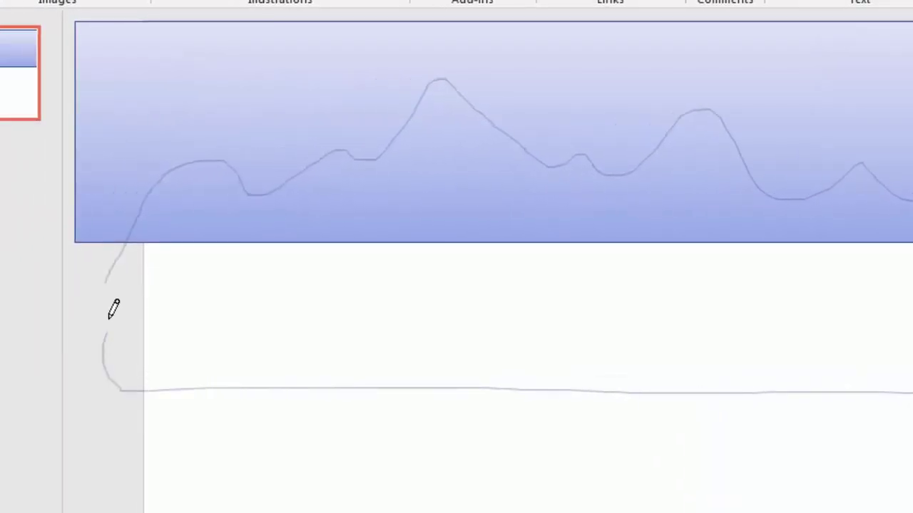
{"action": "left_click_drag", "start_coordinate": [109, 360], "coordinate": [111, 274]}
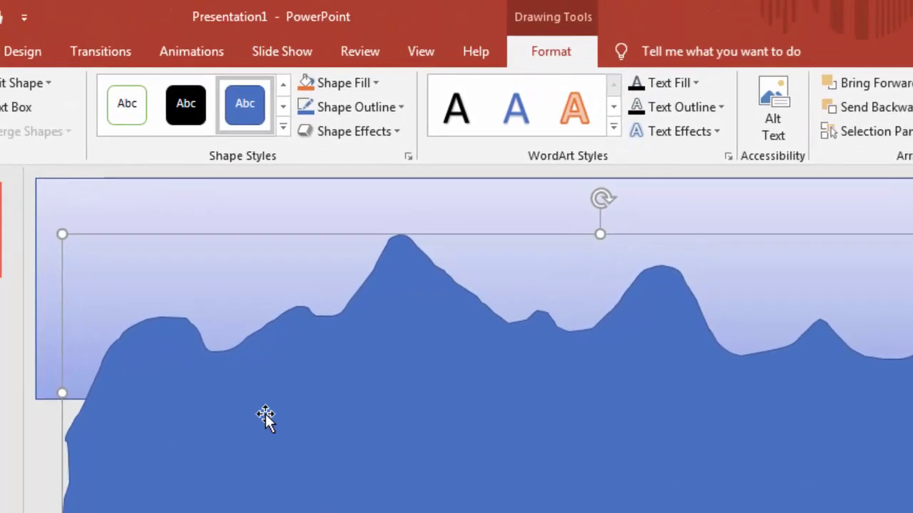
{"action": "left_click", "coordinate": [372, 86]}
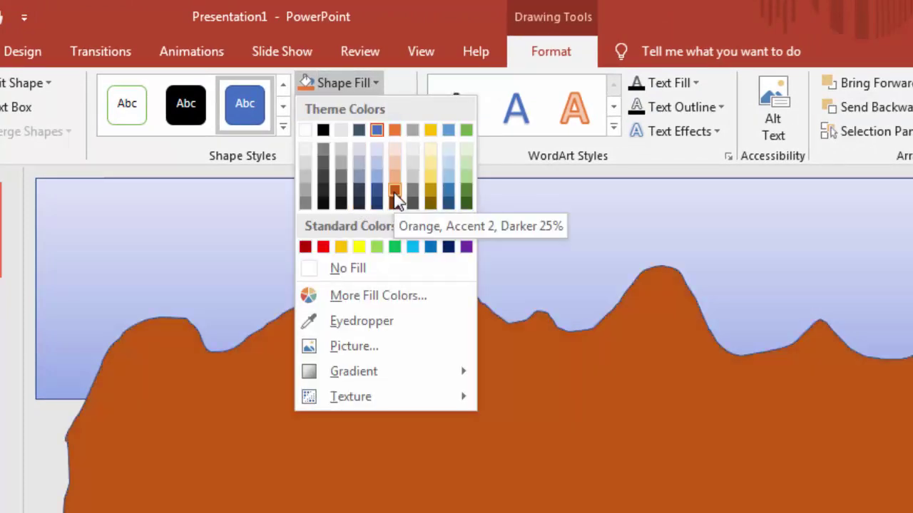
{"action": "left_click", "coordinate": [395, 193]}
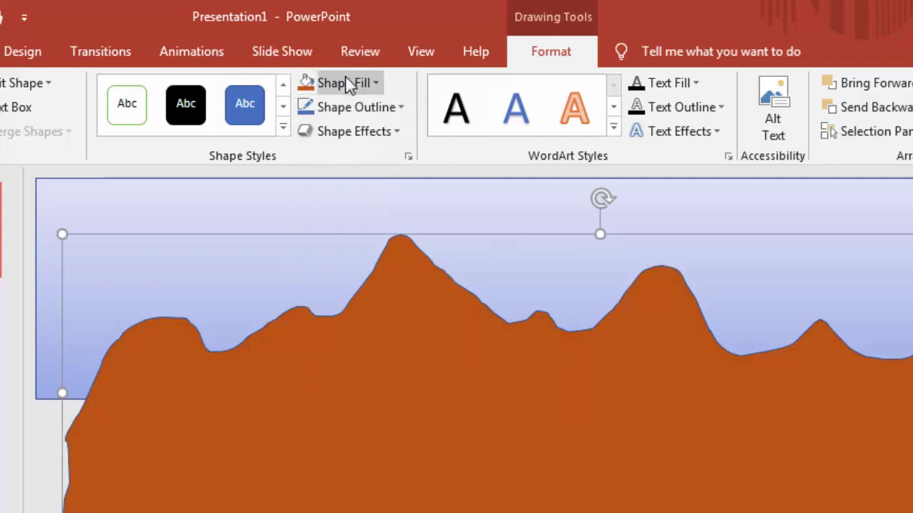
- Replace the mountains' dark orange fill with a light pink Linear Up gradient
{"action": "left_click", "coordinate": [374, 84]}
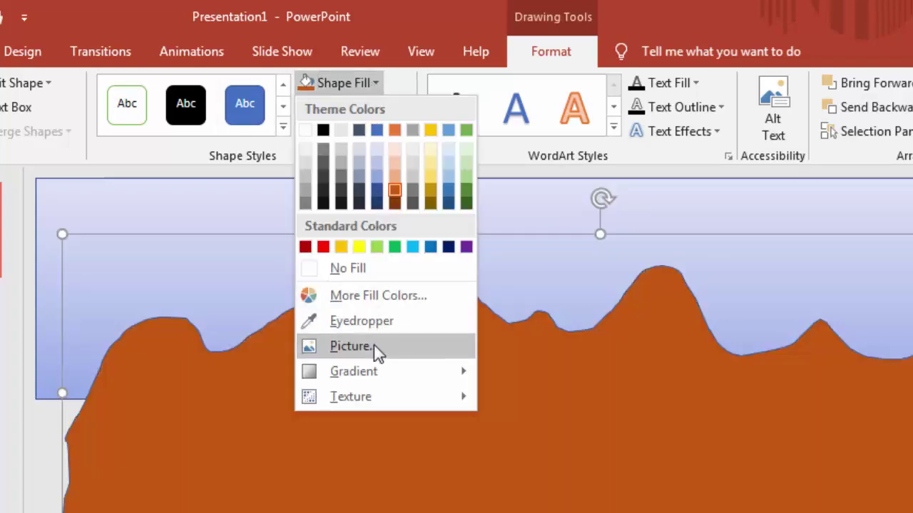
{"action": "mouse_move", "coordinate": [451, 372]}
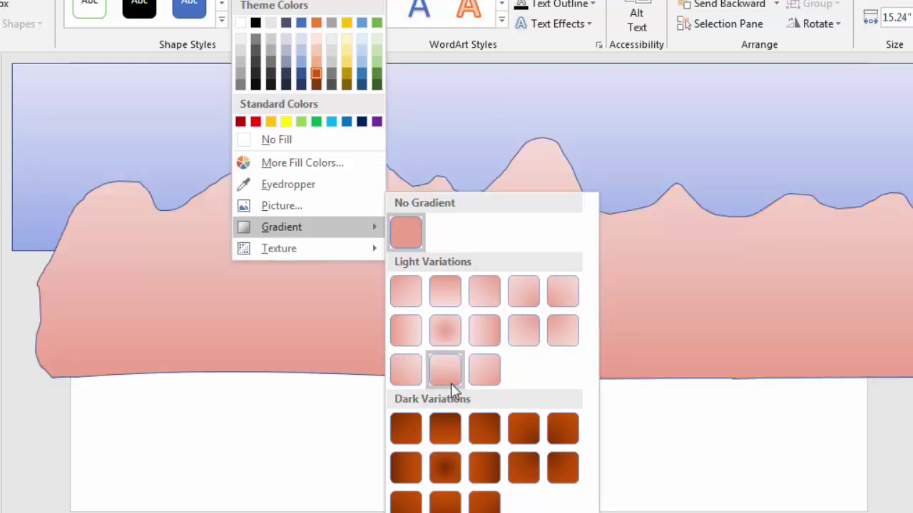
{"action": "left_click", "coordinate": [450, 383]}
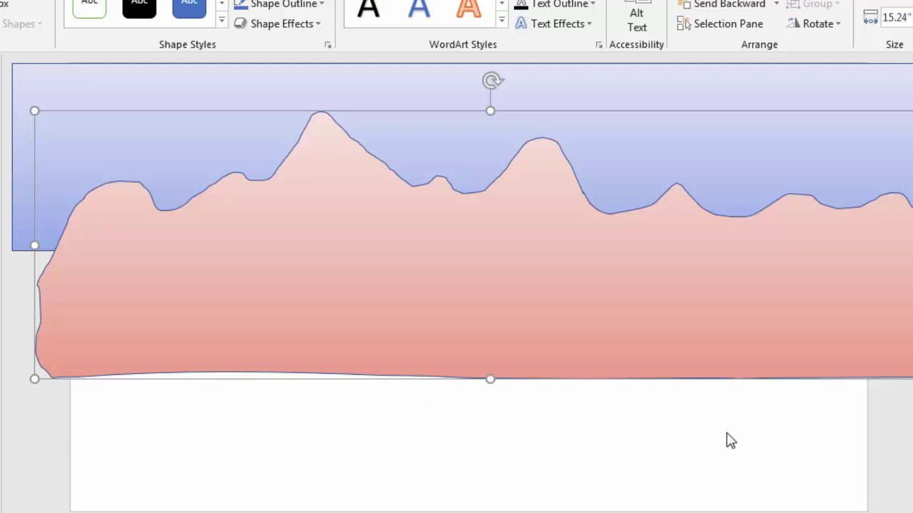
- Stretch the mountain shape to 20.52 inches wide, past both slide edges
{"action": "left_click_drag", "start_coordinate": [910, 245], "coordinate": [912, 235]}
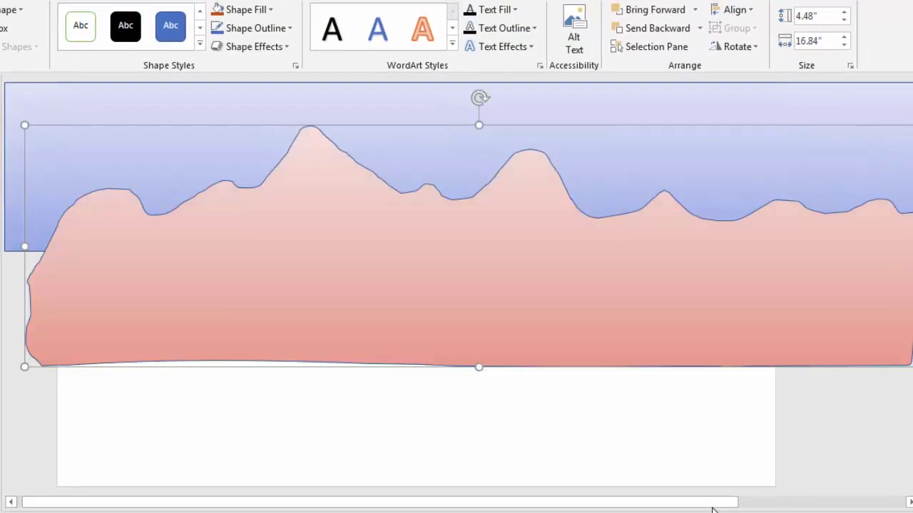
{"action": "left_click_drag", "start_coordinate": [713, 509], "coordinate": [882, 509]}
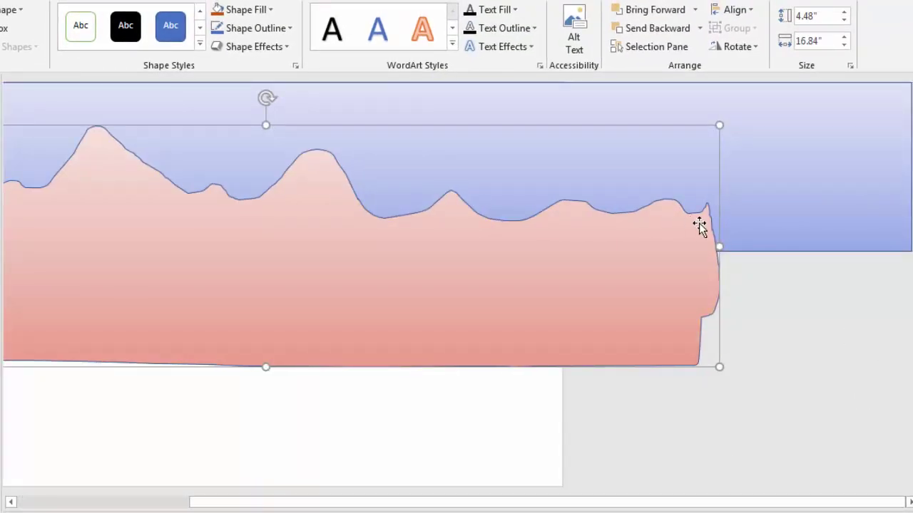
{"action": "left_click_drag", "start_coordinate": [719, 246], "coordinate": [910, 248]}
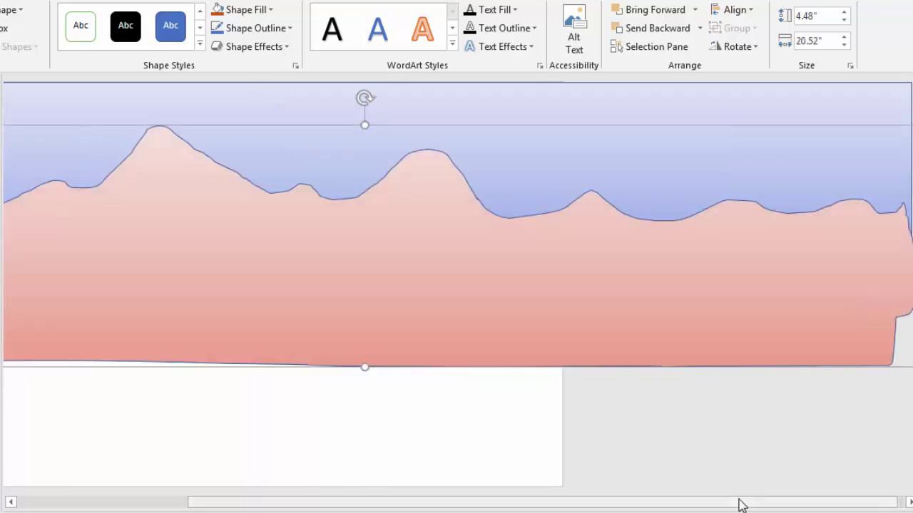
{"action": "left_click_drag", "start_coordinate": [740, 504], "coordinate": [354, 505]}
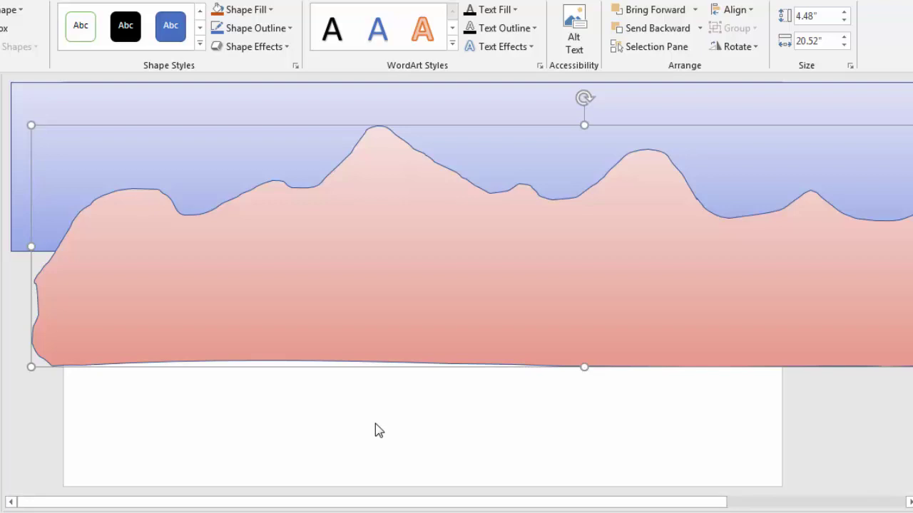
{"action": "left_click", "coordinate": [29, 33]}
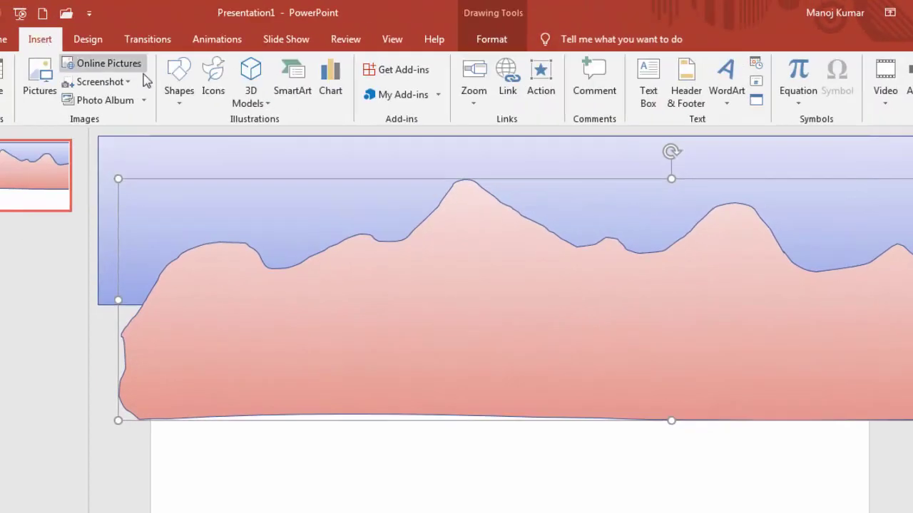
- Draw a 1.6 by 21.17 inch rectangle along the slide bottom and style it black
{"action": "left_click", "coordinate": [171, 104]}
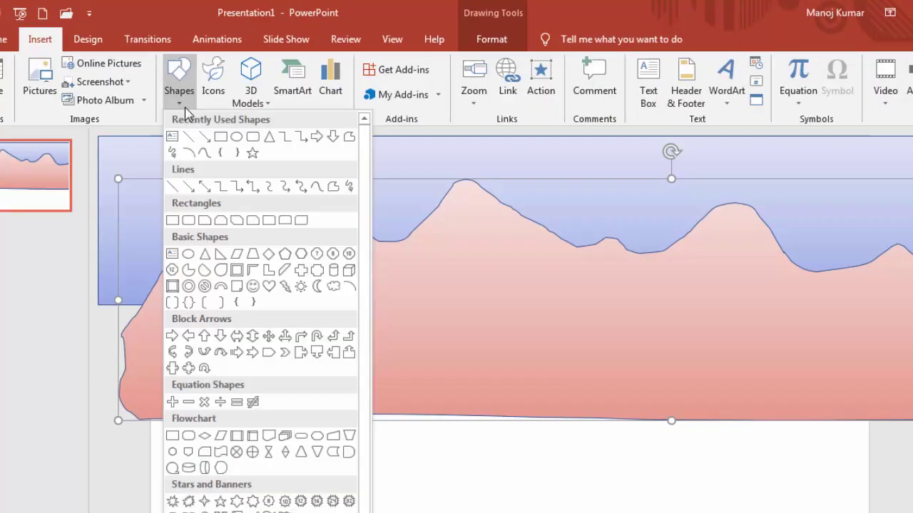
{"action": "left_click", "coordinate": [220, 146]}
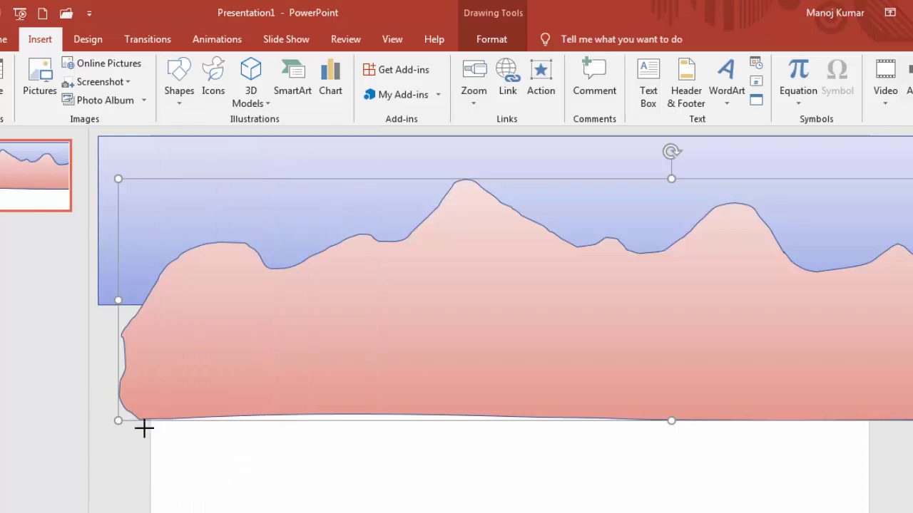
{"action": "left_click_drag", "start_coordinate": [144, 428], "coordinate": [909, 462]}
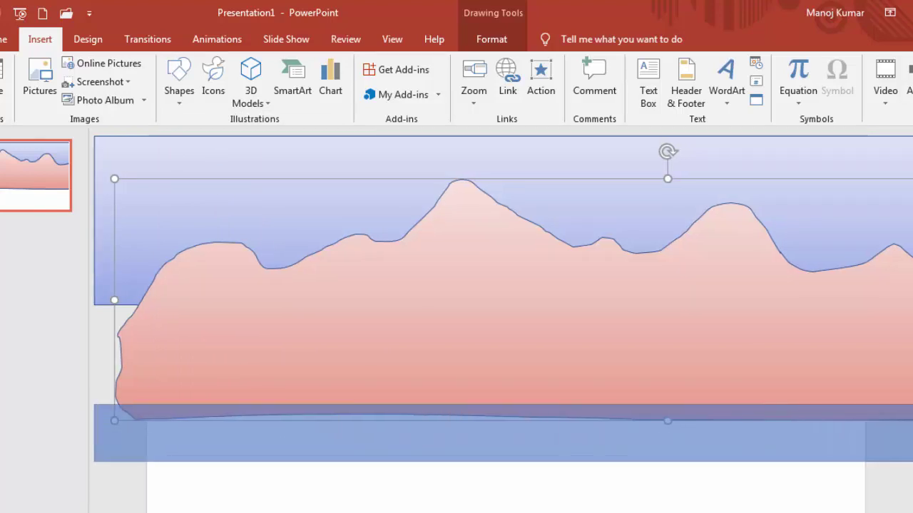
{"action": "left_click_drag", "start_coordinate": [909, 462], "coordinate": [909, 492]}
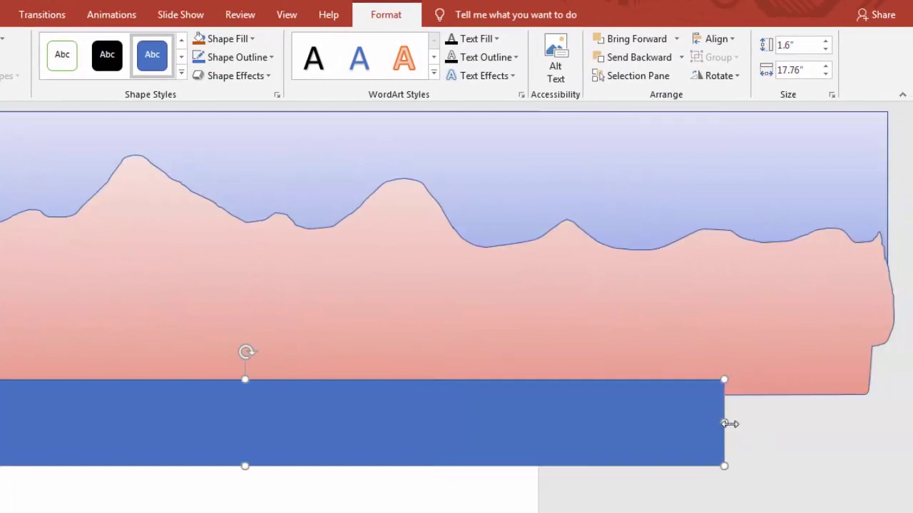
{"action": "left_click_drag", "start_coordinate": [724, 423], "coordinate": [902, 426]}
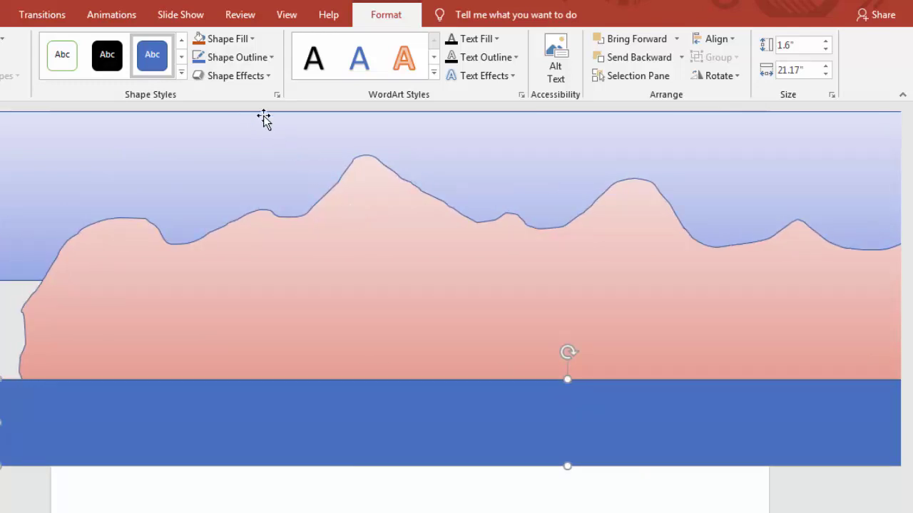
{"action": "left_click", "coordinate": [118, 64]}
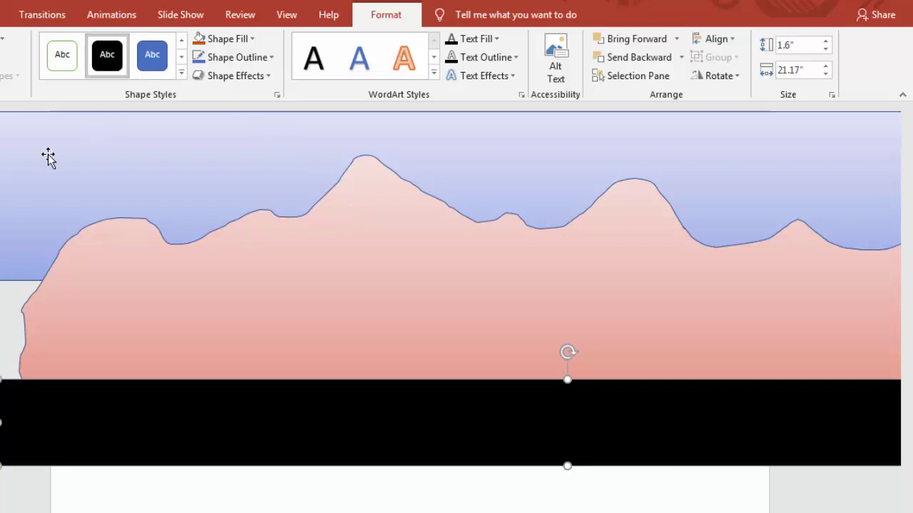
- Draw a 21.73-inch horizontal line through the middle of the black road
{"action": "left_click", "coordinate": [6, 30]}
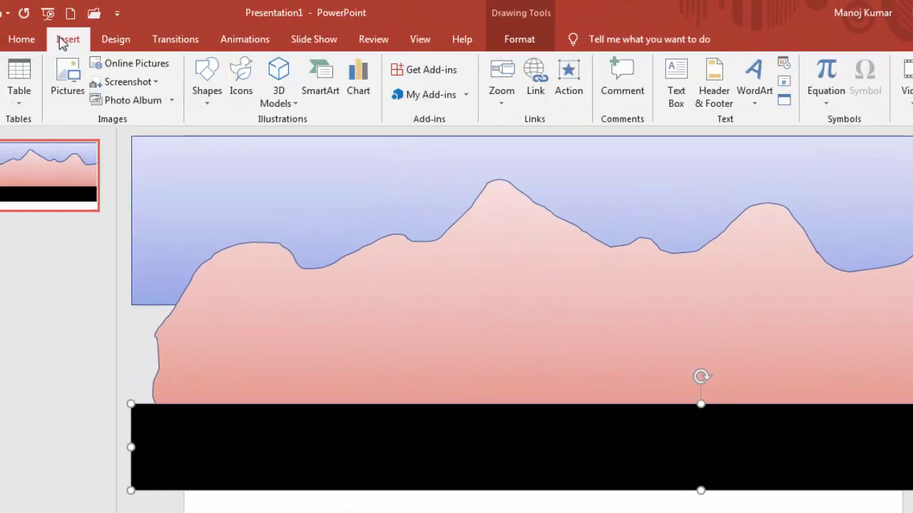
{"action": "left_click", "coordinate": [206, 86]}
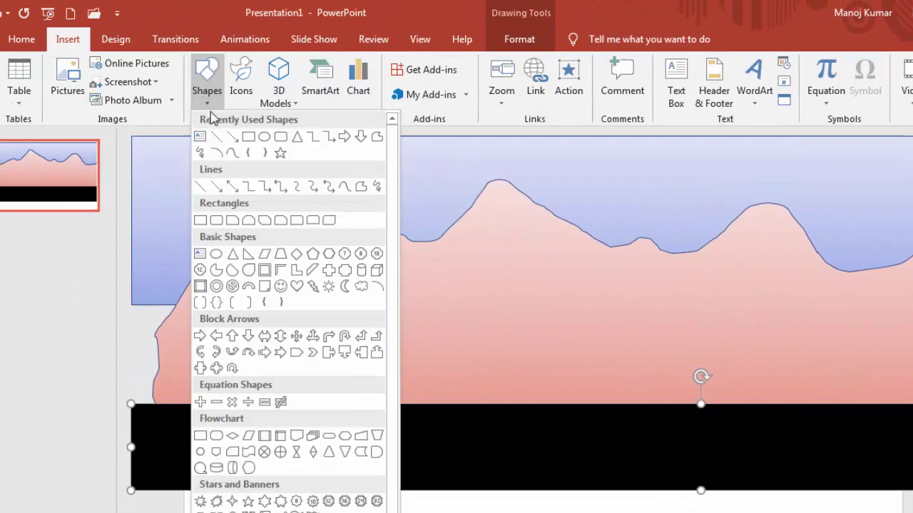
{"action": "left_click", "coordinate": [216, 136]}
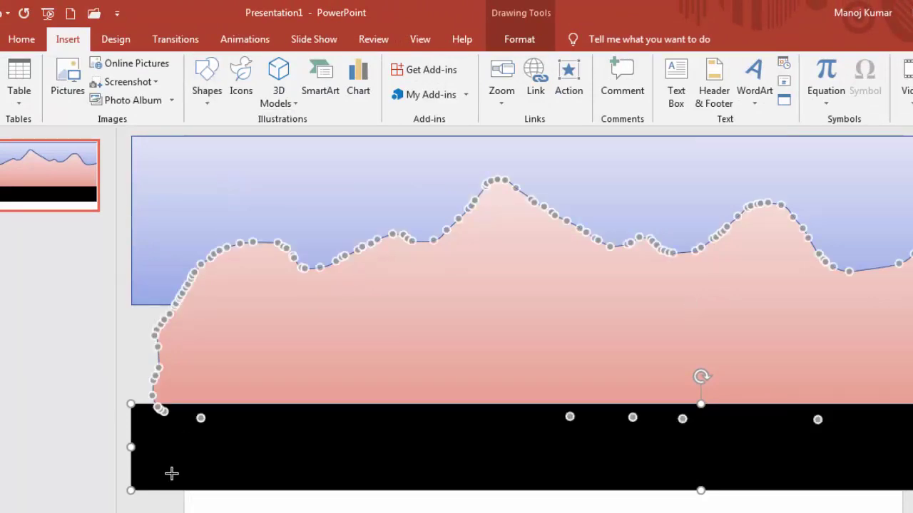
{"action": "left_click_drag", "start_coordinate": [43, 426], "coordinate": [912, 426]}
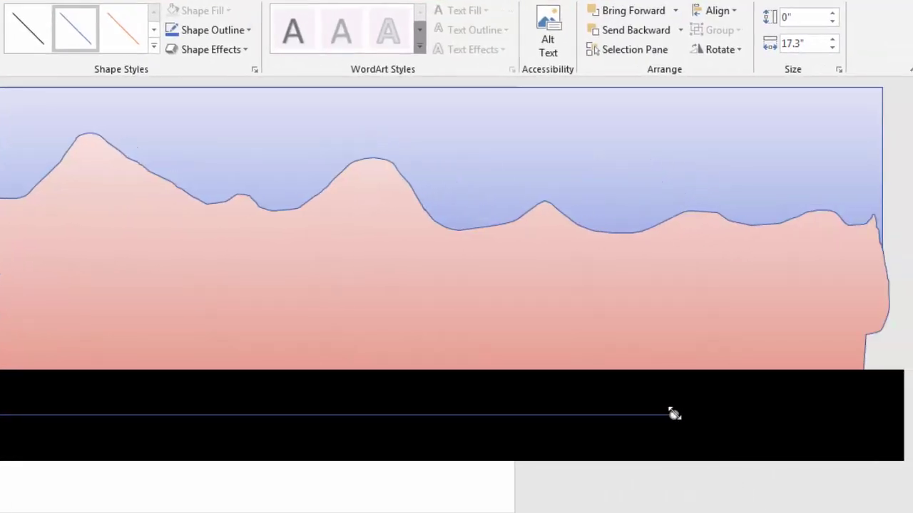
{"action": "left_click_drag", "start_coordinate": [674, 414], "coordinate": [905, 415]}
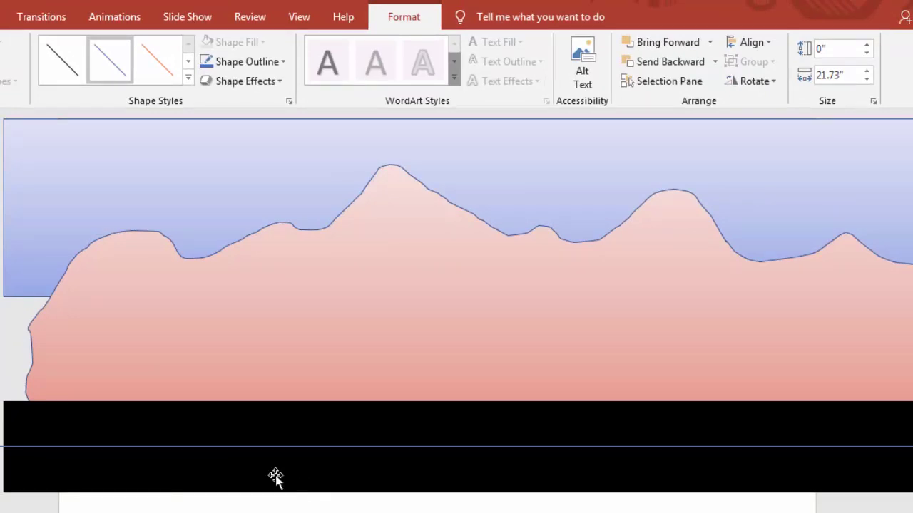
- Give the centre line a 6 pt outline weight and White outline colour
{"action": "left_click", "coordinate": [281, 62]}
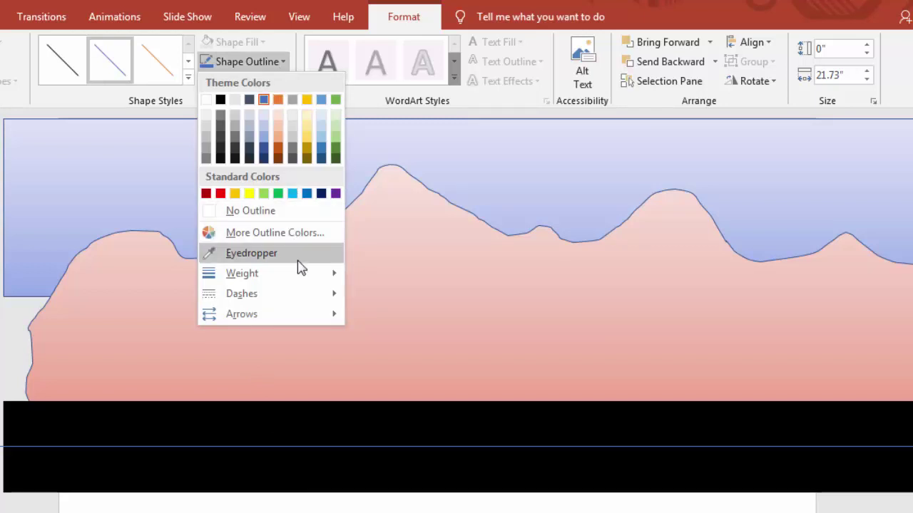
{"action": "mouse_move", "coordinate": [300, 275]}
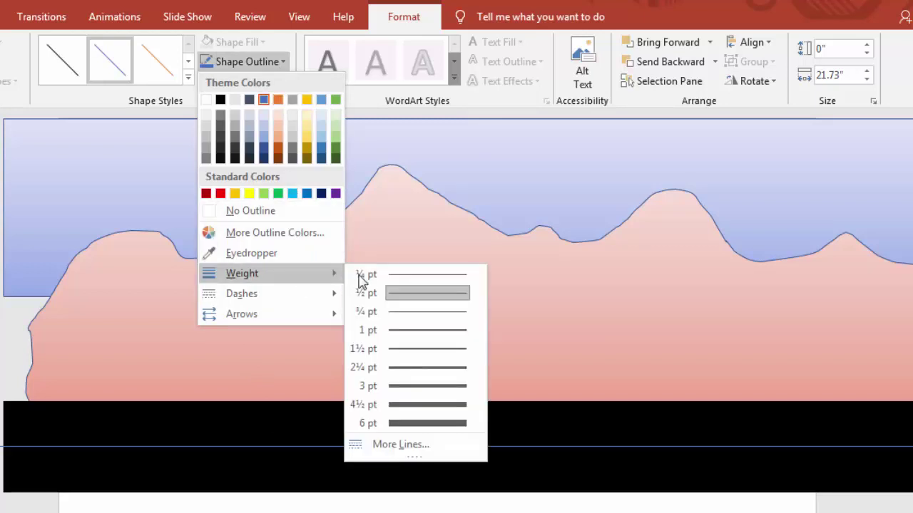
{"action": "left_click", "coordinate": [401, 427]}
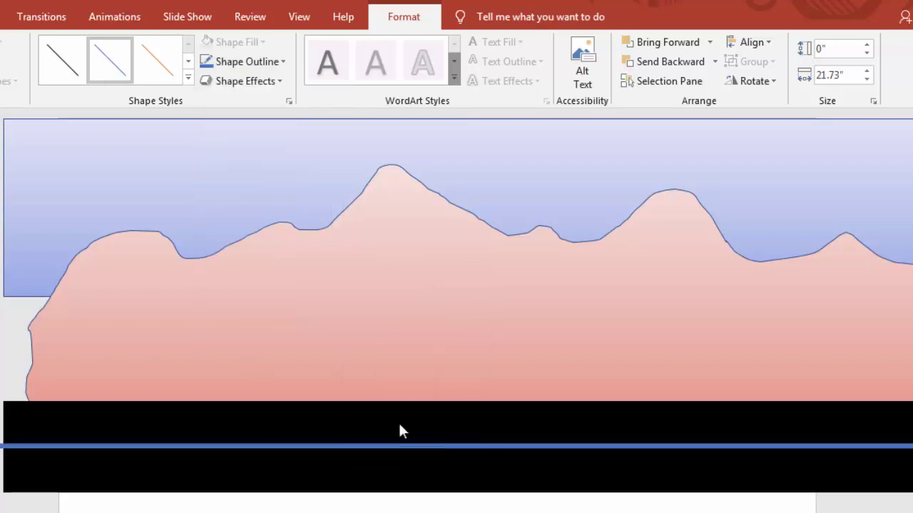
{"action": "left_click", "coordinate": [278, 61]}
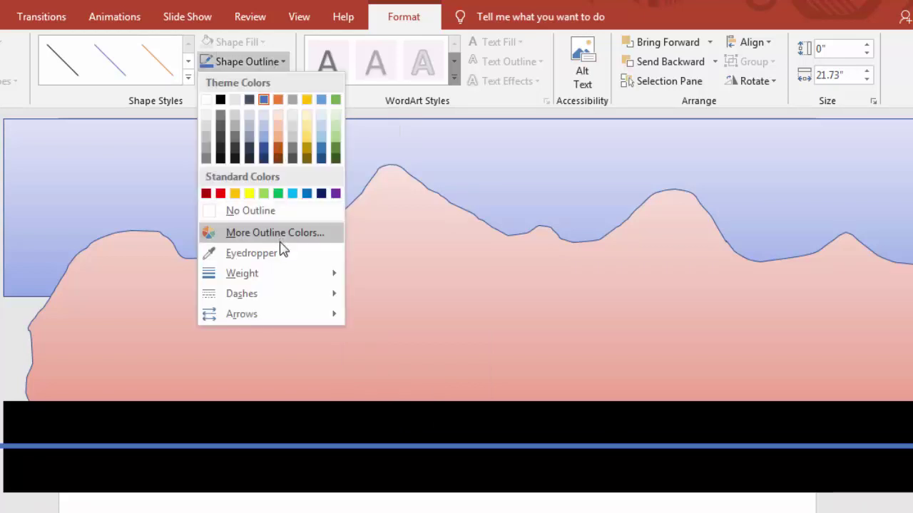
{"action": "left_click", "coordinate": [206, 100]}
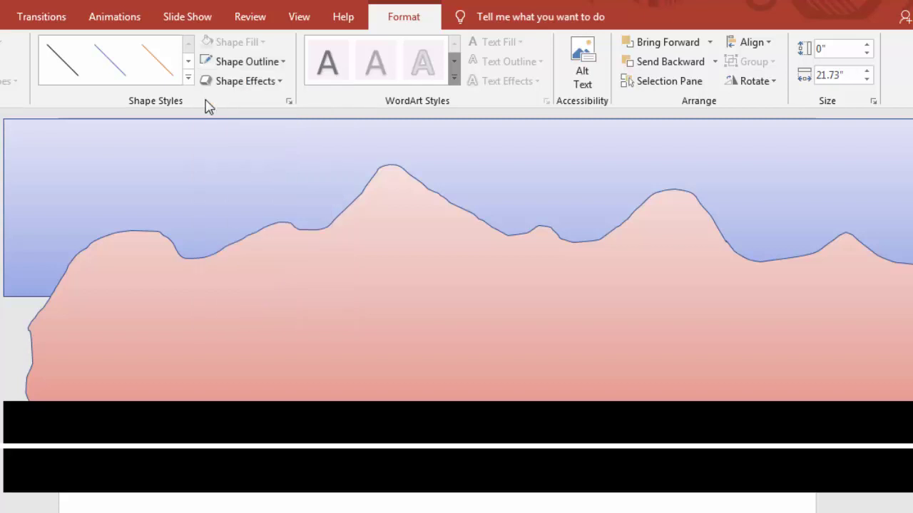
{"action": "left_click", "coordinate": [283, 64]}
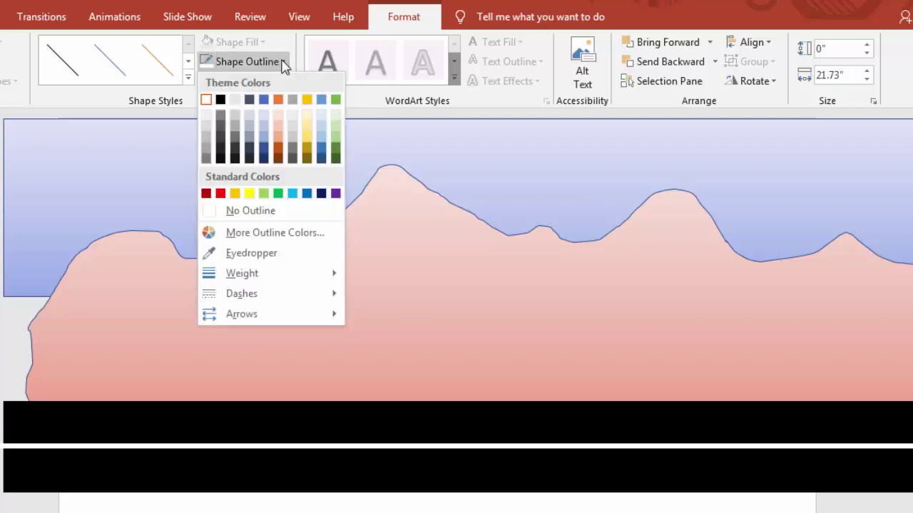
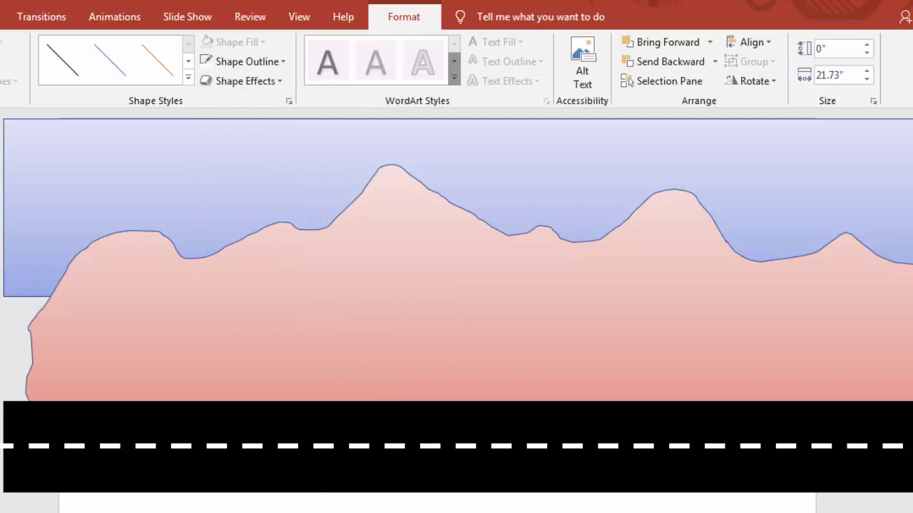
- Open Format Background from the Design tab and view the Fill Color choices without picking one
{"action": "left_click", "coordinate": [318, 503]}
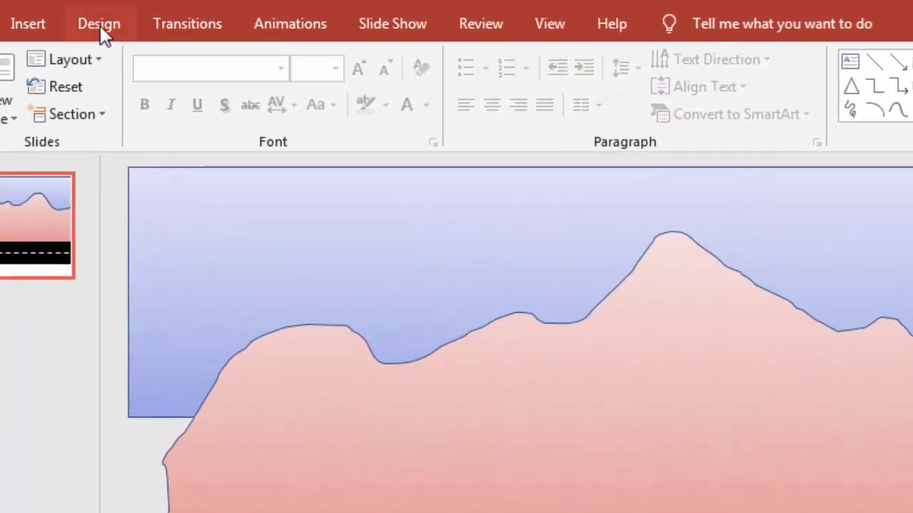
{"action": "left_click", "coordinate": [100, 26]}
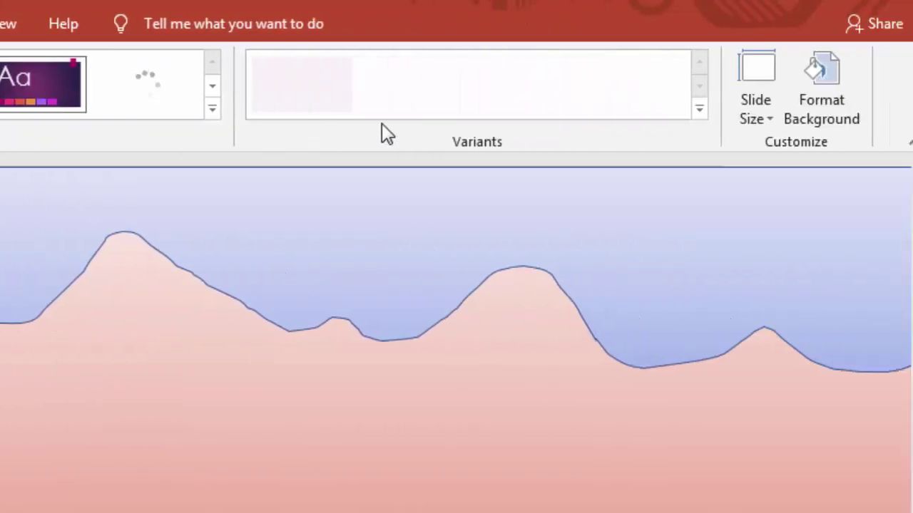
{"action": "left_click", "coordinate": [818, 112]}
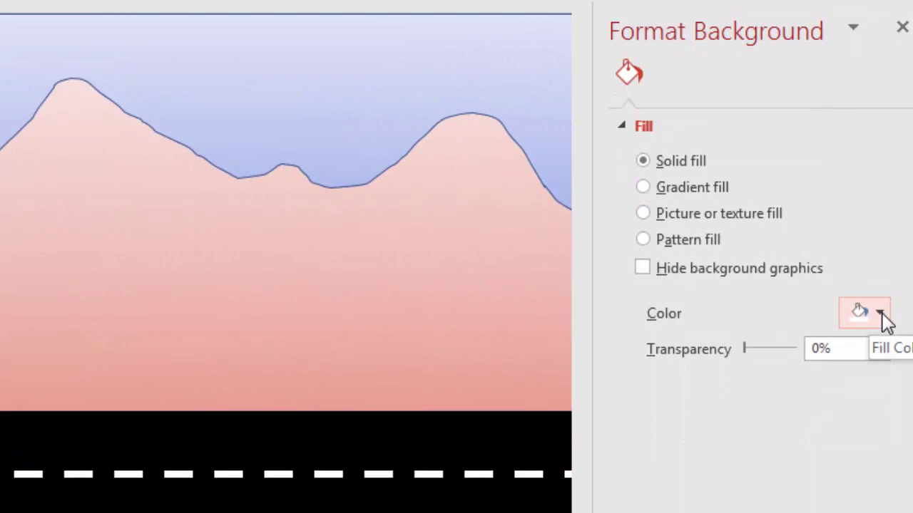
{"action": "left_click", "coordinate": [878, 380]}
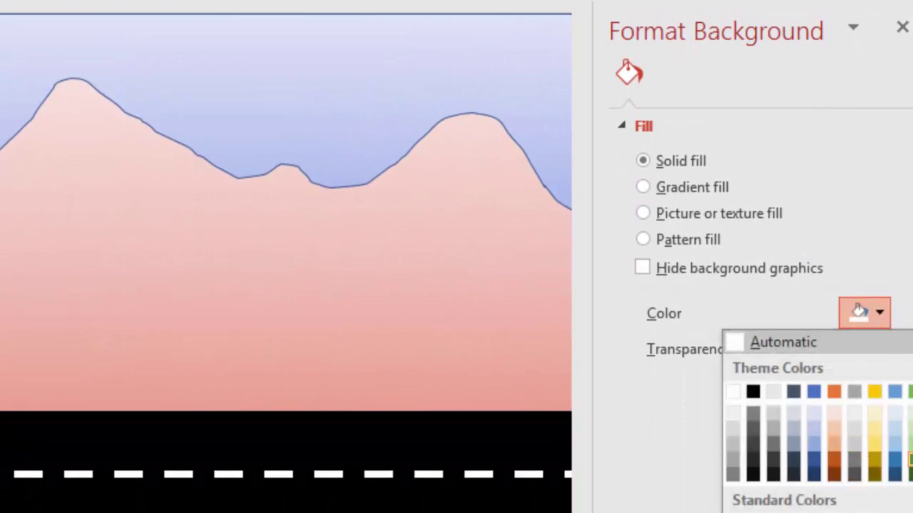
{"action": "key", "text": "Escape"}
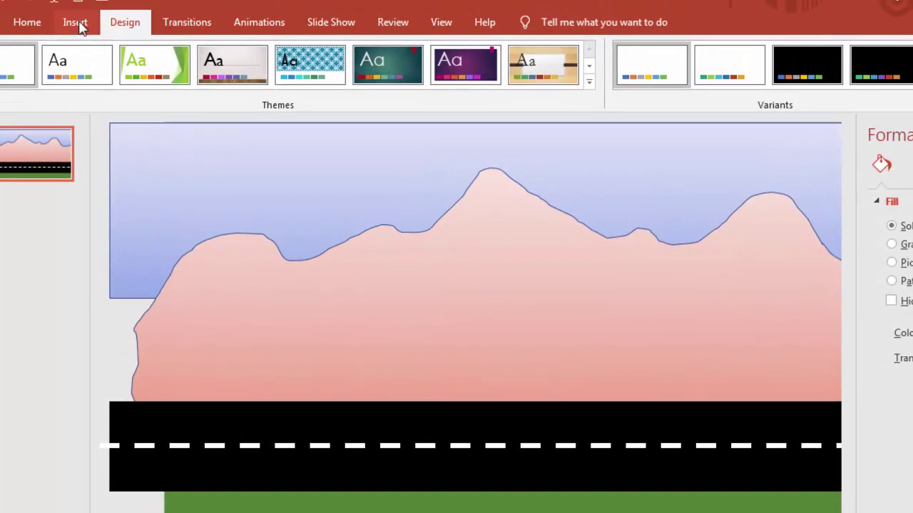
- Open Insert > Online Pictures, dismissing the offline message and reopening the search
{"action": "left_click", "coordinate": [79, 23]}
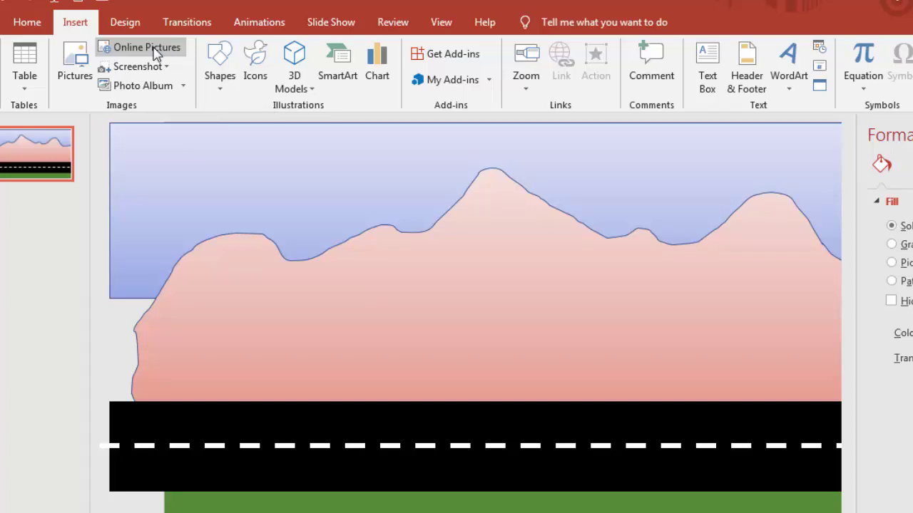
{"action": "left_click", "coordinate": [150, 48]}
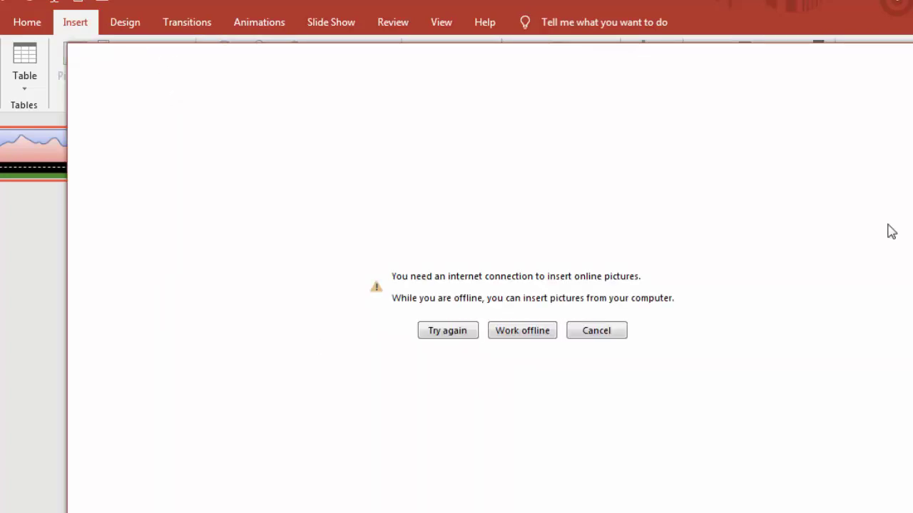
{"action": "key", "text": "Escape"}
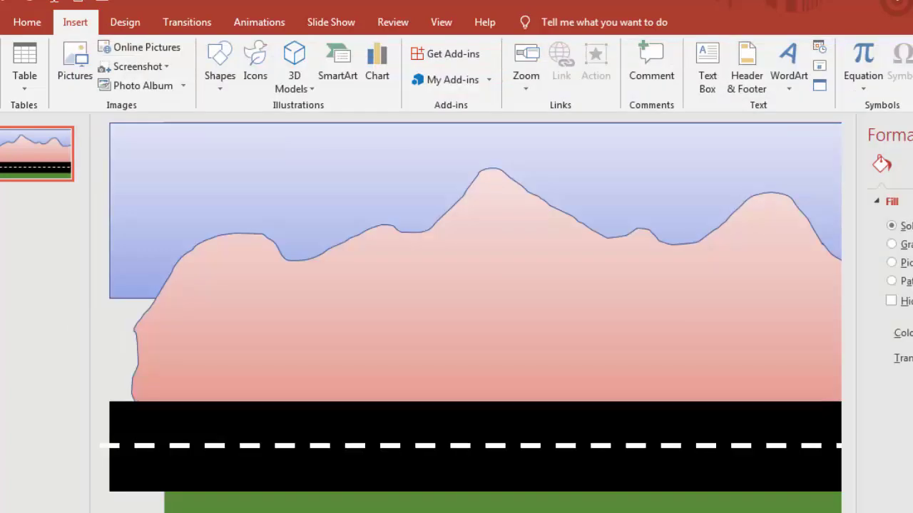
{"action": "left_click", "coordinate": [144, 51]}
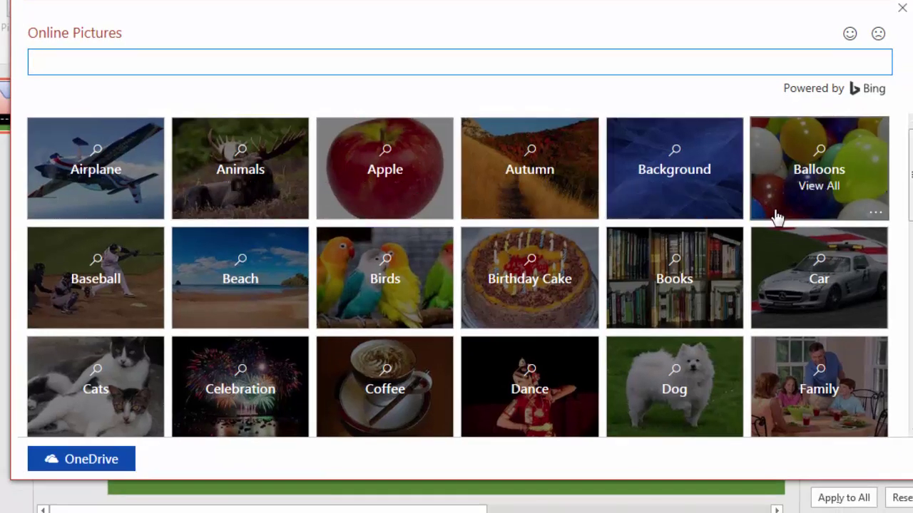
- Browse the Car image category in the online picture search
{"action": "left_click", "coordinate": [820, 281]}
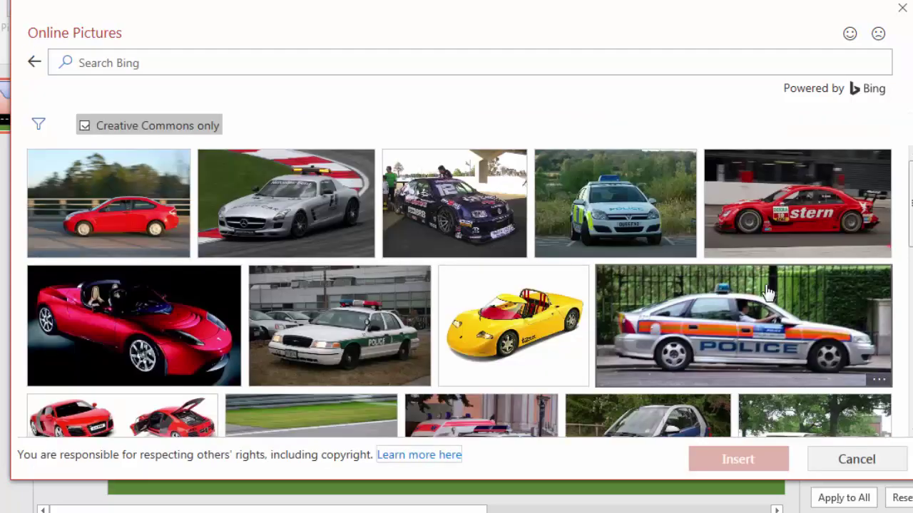
{"action": "scroll", "coordinate": [769, 292], "scroll_direction": "down", "scroll_amount": 2}
{"action": "scroll", "coordinate": [769, 292], "scroll_direction": "down", "scroll_amount": 2}
{"action": "scroll", "coordinate": [769, 293], "scroll_direction": "down", "scroll_amount": 2}
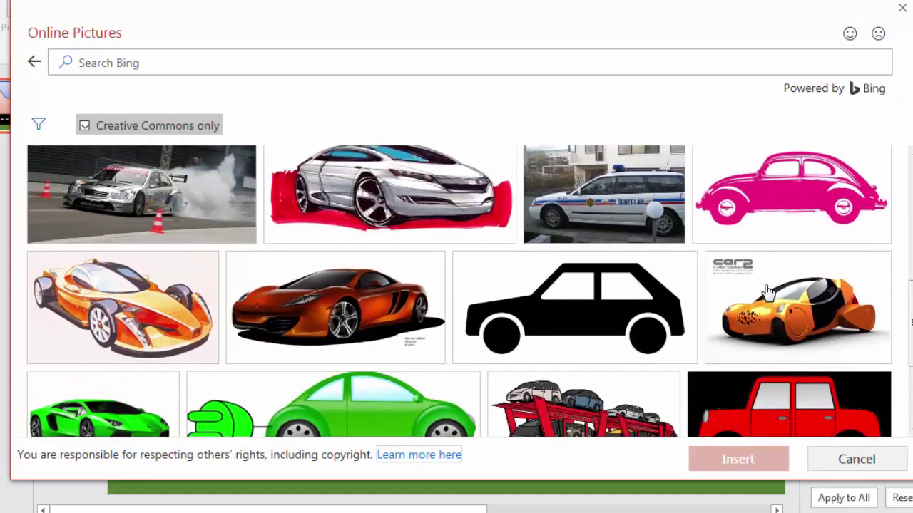
{"action": "scroll", "coordinate": [768, 293], "scroll_direction": "up", "scroll_amount": 2}
{"action": "scroll", "coordinate": [767, 292], "scroll_direction": "up", "scroll_amount": 4}
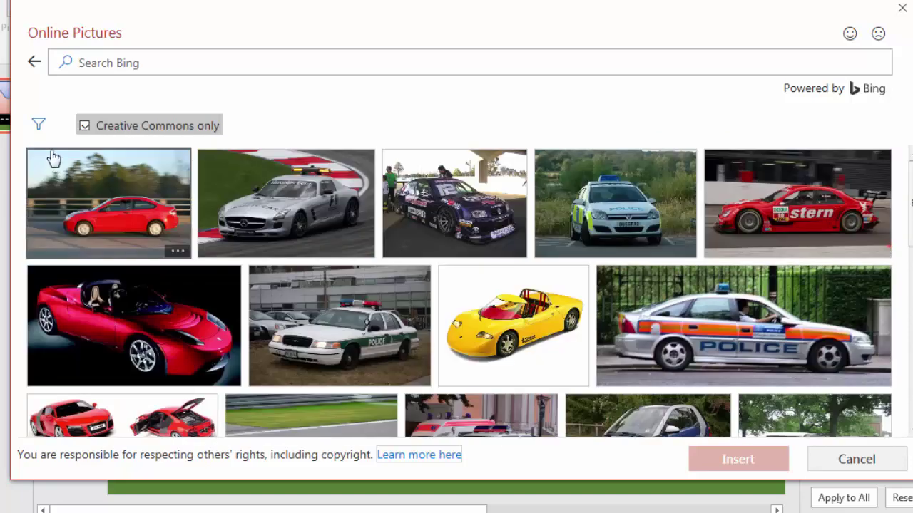
- Search for 'car png' and insert the orange SUV picture onto the slide
{"action": "left_click", "coordinate": [124, 65]}
{"action": "type", "text": "car png"}
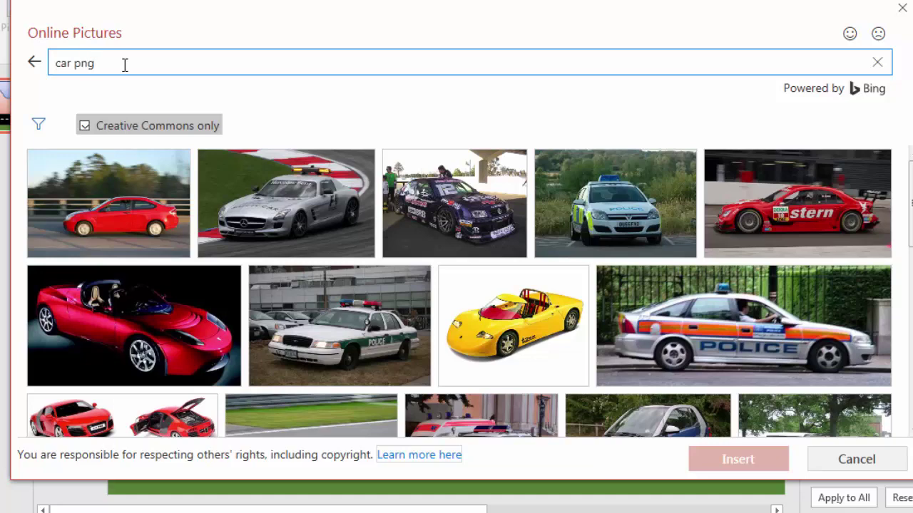
{"action": "key", "text": "Return"}
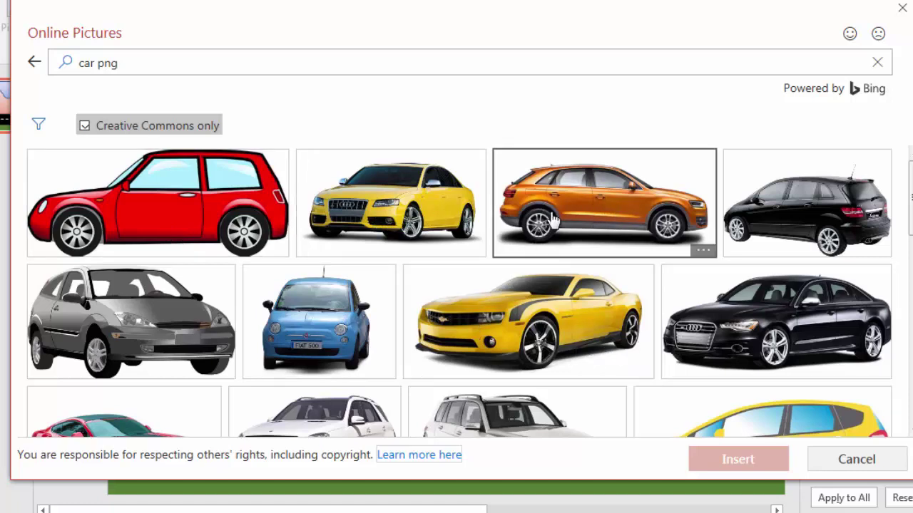
{"action": "left_click", "coordinate": [627, 212]}
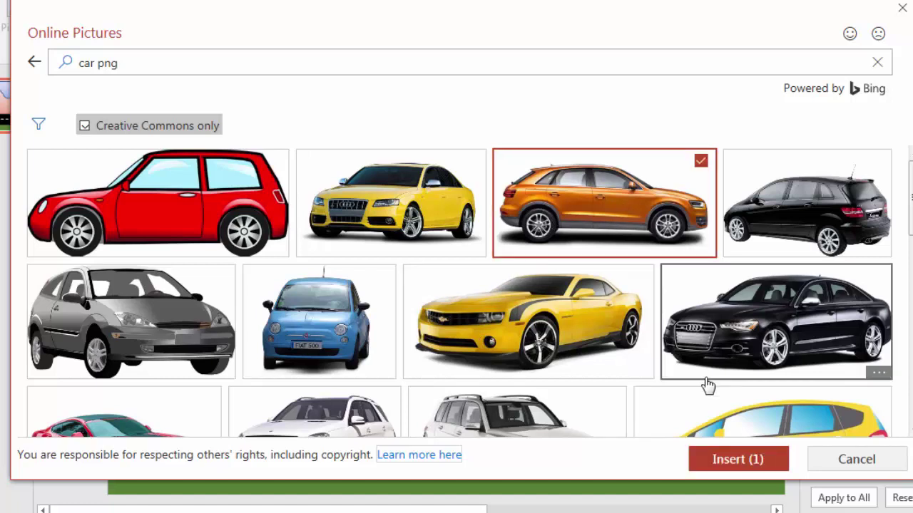
{"action": "left_click", "coordinate": [719, 463]}
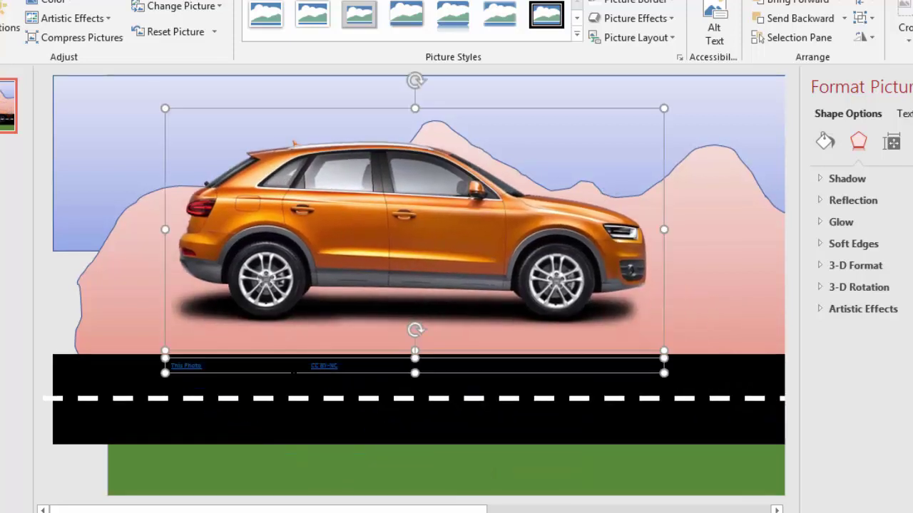
- Delete the photo credit and place the smaller car on the road at the slide's left edge
{"action": "left_click", "coordinate": [315, 371]}
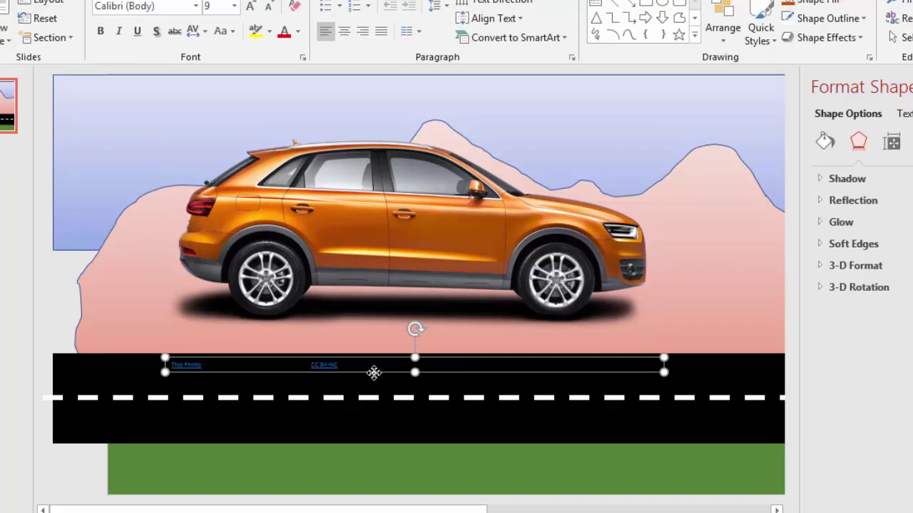
{"action": "key", "text": "Delete"}
{"action": "left_click", "coordinate": [397, 262]}
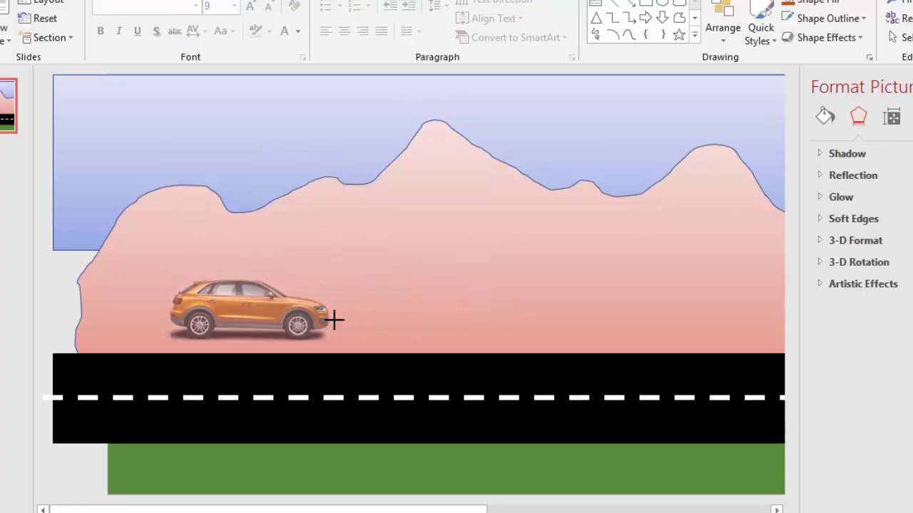
{"action": "left_click", "coordinate": [270, 309]}
{"action": "mouse_move", "coordinate": [269, 309]}
{"action": "left_mouse_down"}
{"action": "mouse_move", "coordinate": [230, 381]}
{"action": "mouse_move", "coordinate": [187, 366]}
{"action": "mouse_move", "coordinate": [197, 356]}
{"action": "left_mouse_up"}
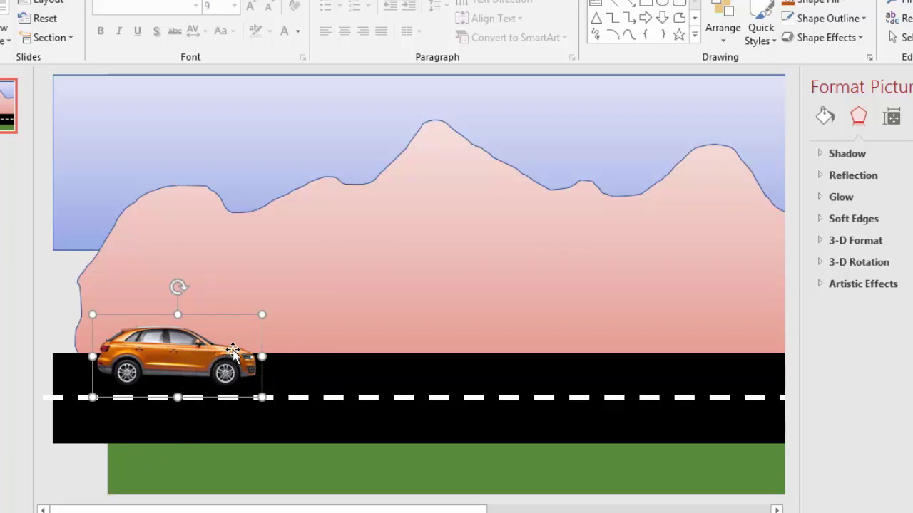
{"action": "left_click_drag", "start_coordinate": [222, 355], "coordinate": [130, 349]}
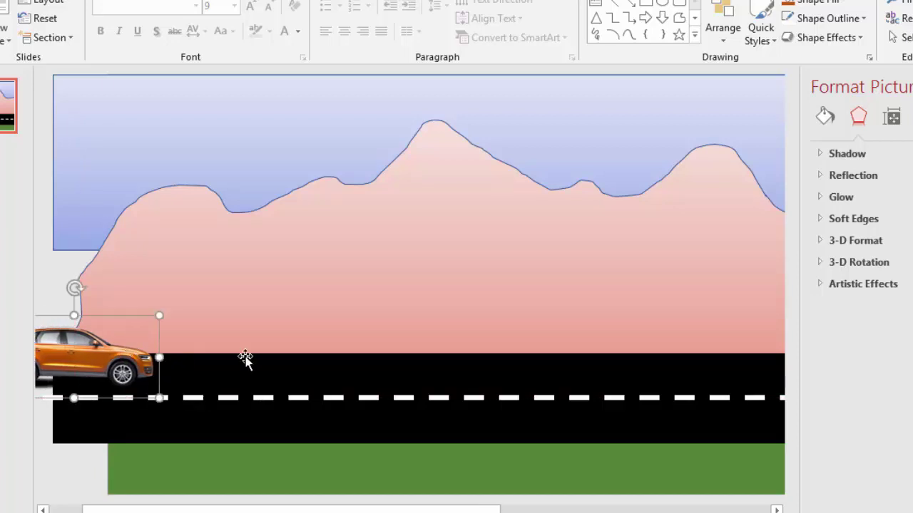
{"action": "left_click", "coordinate": [251, 152]}
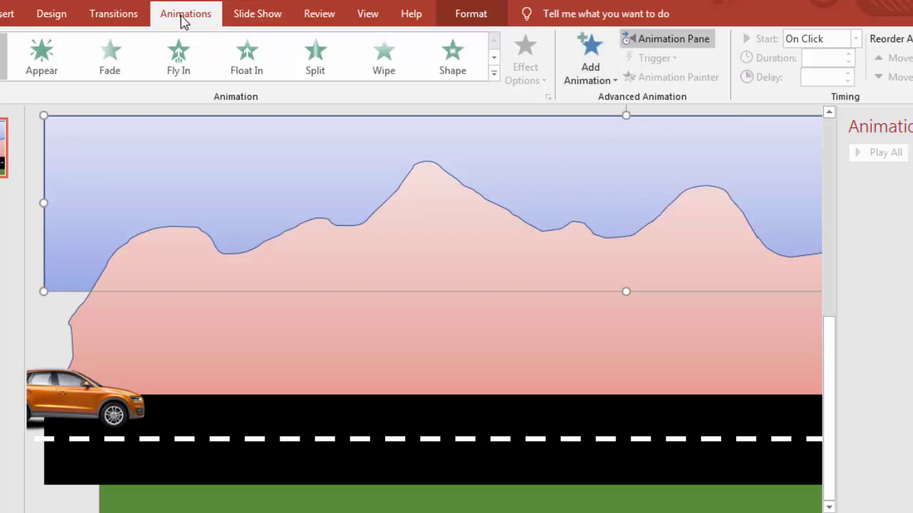
- Apply the Left line motion path from More Motion Paths to the sky rectangle
{"action": "left_click", "coordinate": [605, 85]}
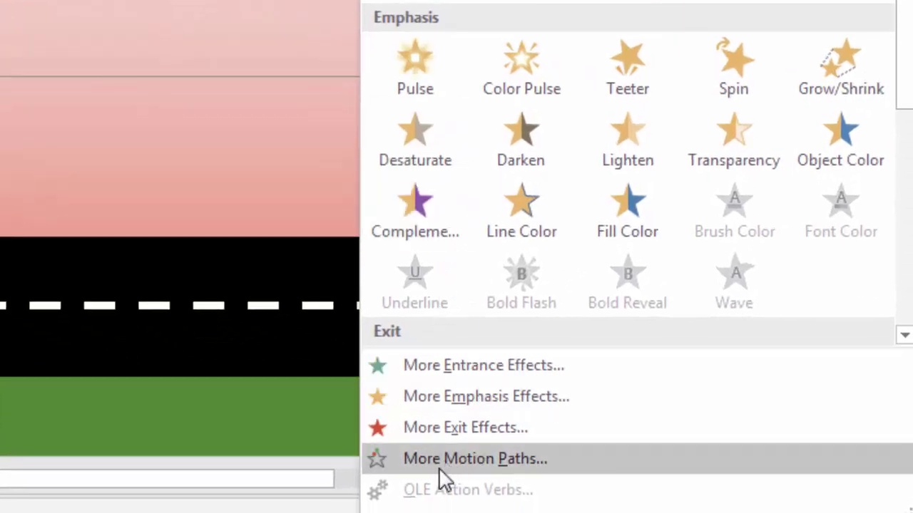
{"action": "left_click", "coordinate": [470, 457]}
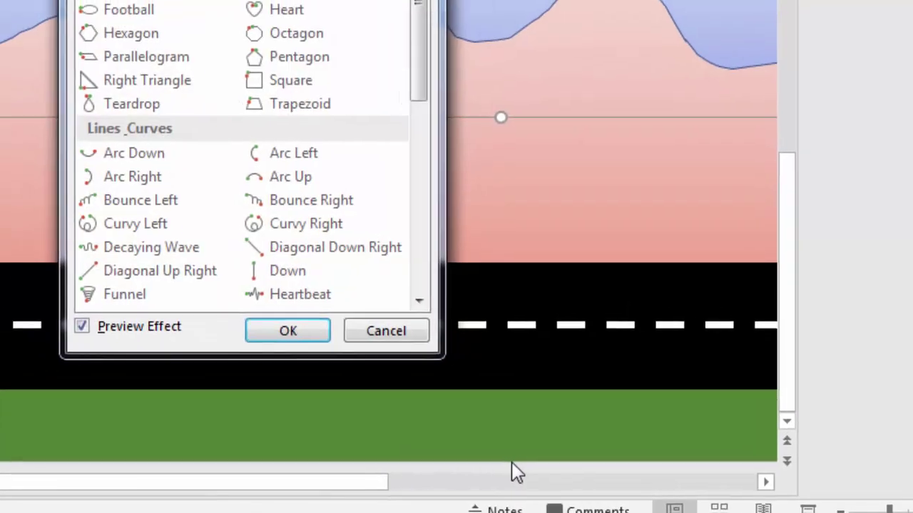
{"action": "left_click_drag", "start_coordinate": [445, 50], "coordinate": [444, 131]}
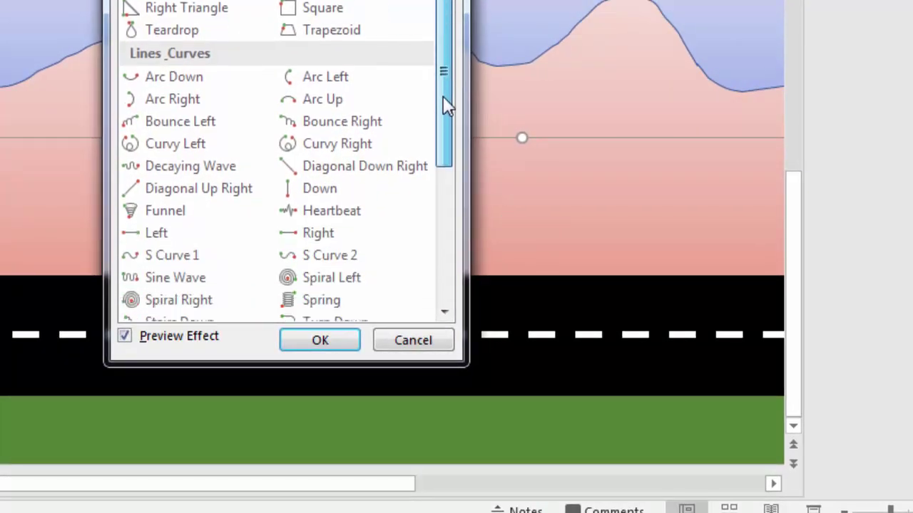
{"action": "left_click", "coordinate": [165, 146]}
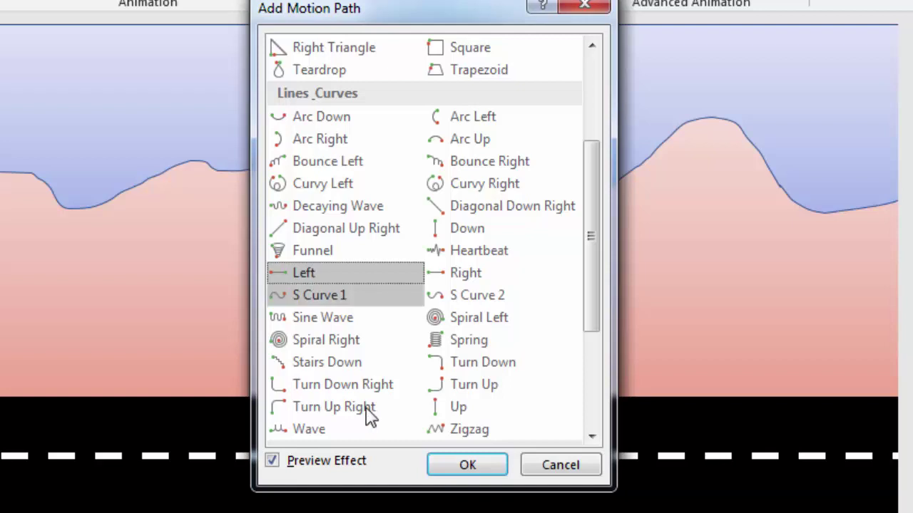
{"action": "left_click", "coordinate": [443, 470]}
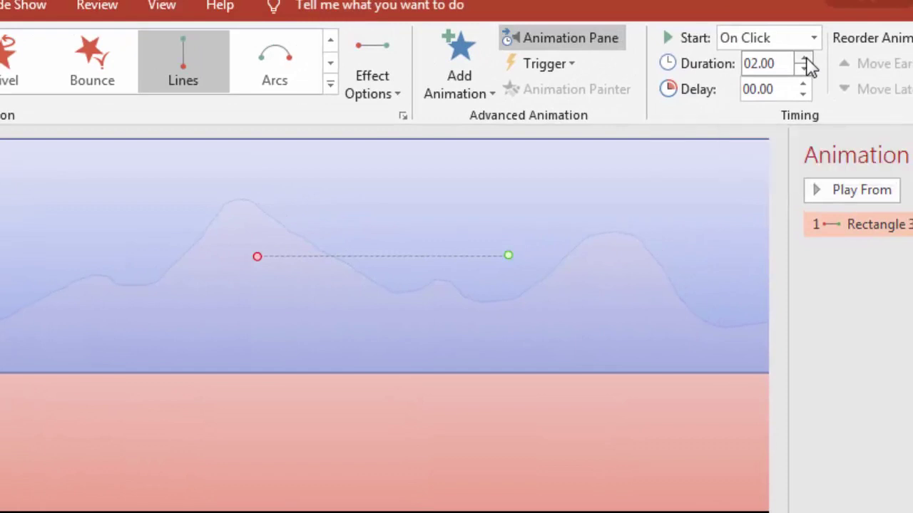
- Raise the sky animation's duration to 10 seconds
{"action": "left_click", "coordinate": [805, 60]}
{"action": "left_click", "coordinate": [805, 59]}
{"action": "left_click", "coordinate": [805, 59]}
{"action": "left_click", "coordinate": [757, 84]}
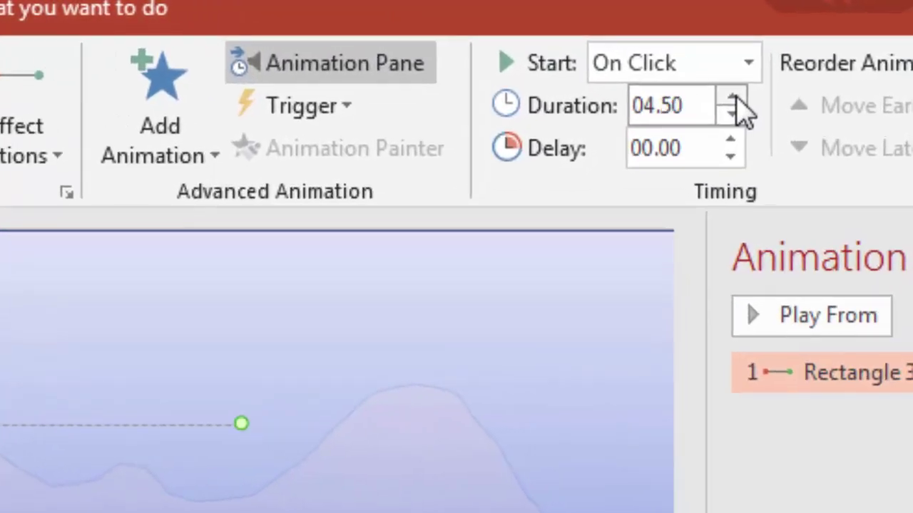
{"action": "left_click", "coordinate": [758, 84]}
{"action": "left_click", "coordinate": [758, 84]}
{"action": "left_click", "coordinate": [758, 85]}
{"action": "left_click", "coordinate": [734, 99]}
{"action": "left_click", "coordinate": [732, 98]}
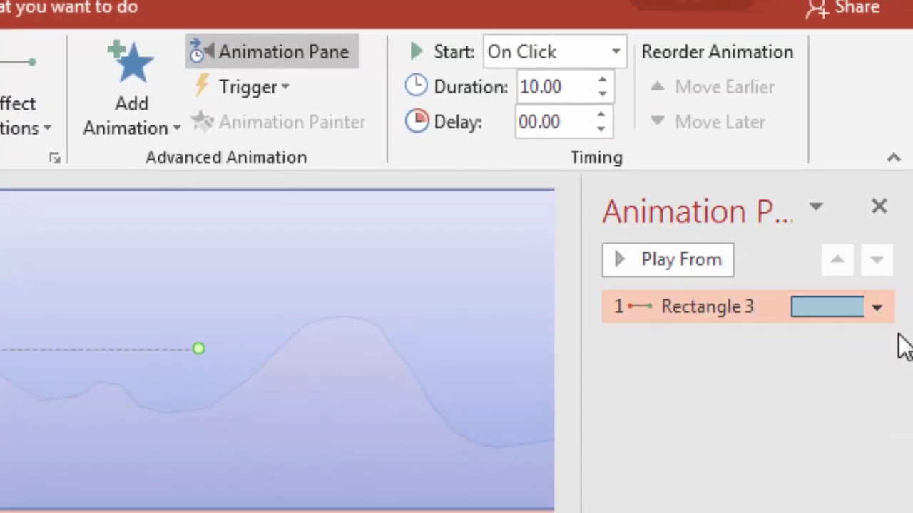
- In Rectangle 3's Effect Options, set Smooth start and Smooth end to 0 sec
{"action": "left_click", "coordinate": [877, 308]}
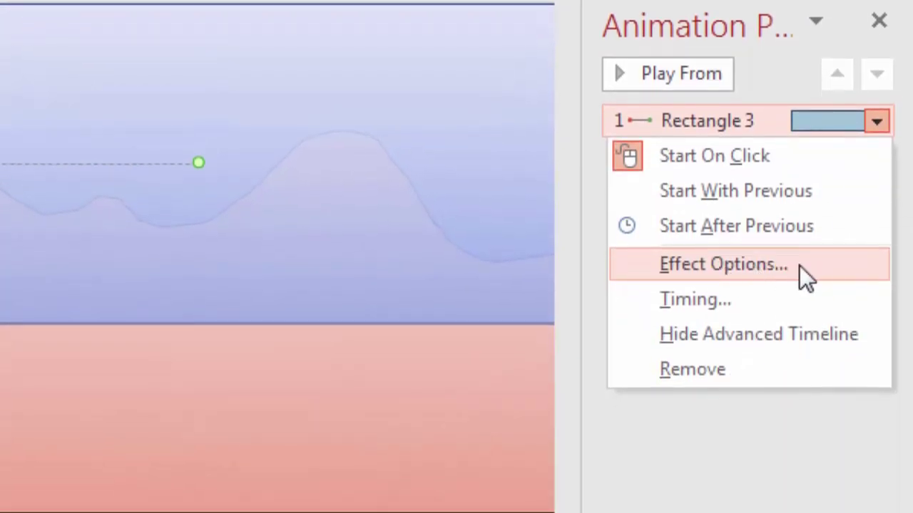
{"action": "left_click", "coordinate": [799, 266]}
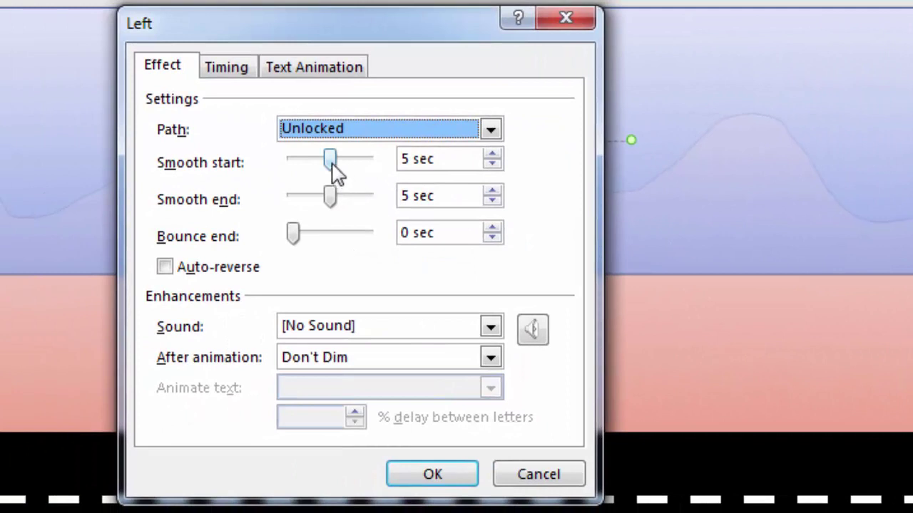
{"action": "left_click_drag", "start_coordinate": [331, 162], "coordinate": [269, 172]}
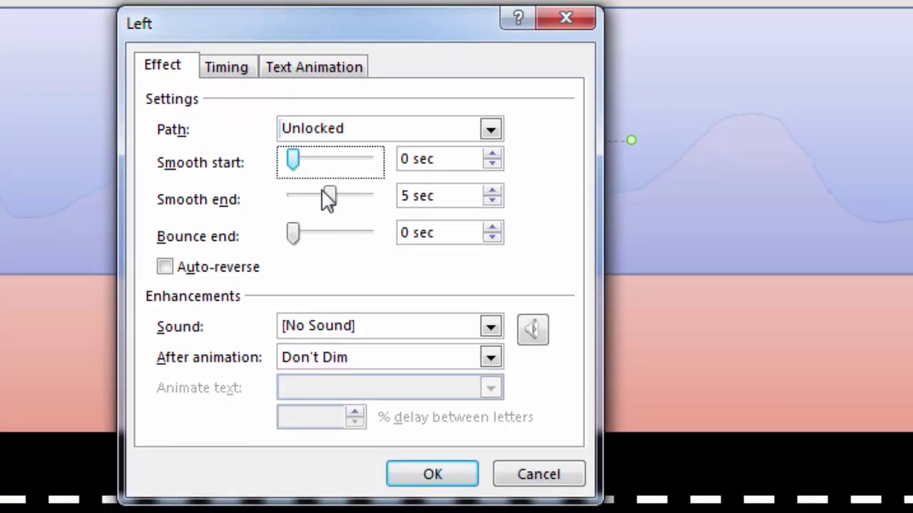
{"action": "left_click_drag", "start_coordinate": [331, 207], "coordinate": [276, 210]}
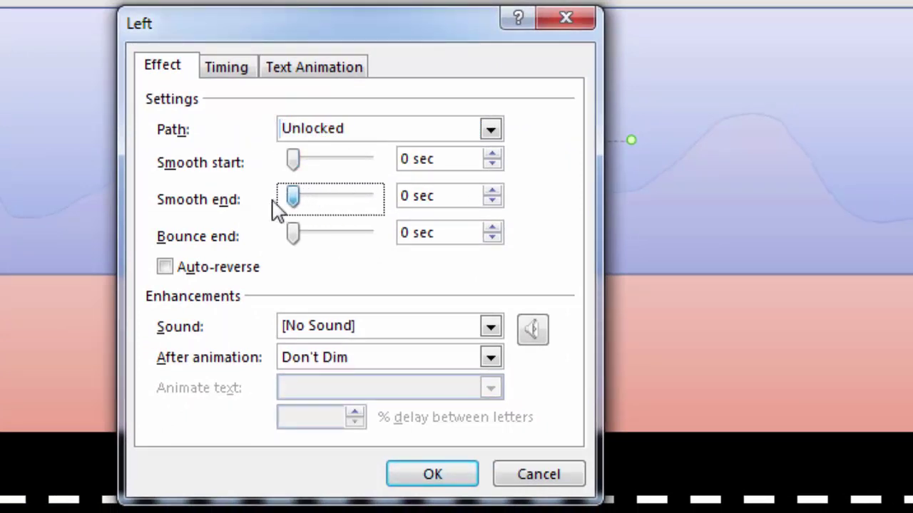
{"action": "left_click", "coordinate": [426, 474]}
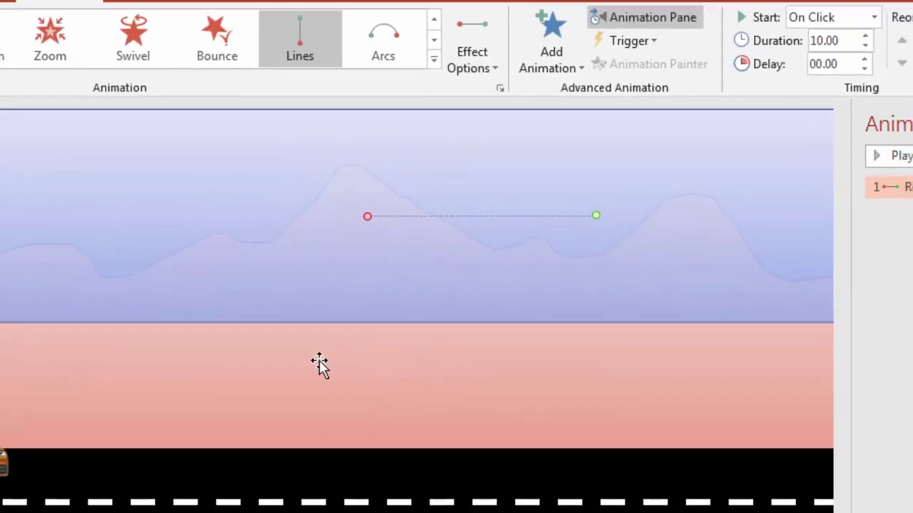
- Copy the sky's leftward motion path onto the mountain shape with Animation Painter
{"action": "left_click", "coordinate": [460, 163]}
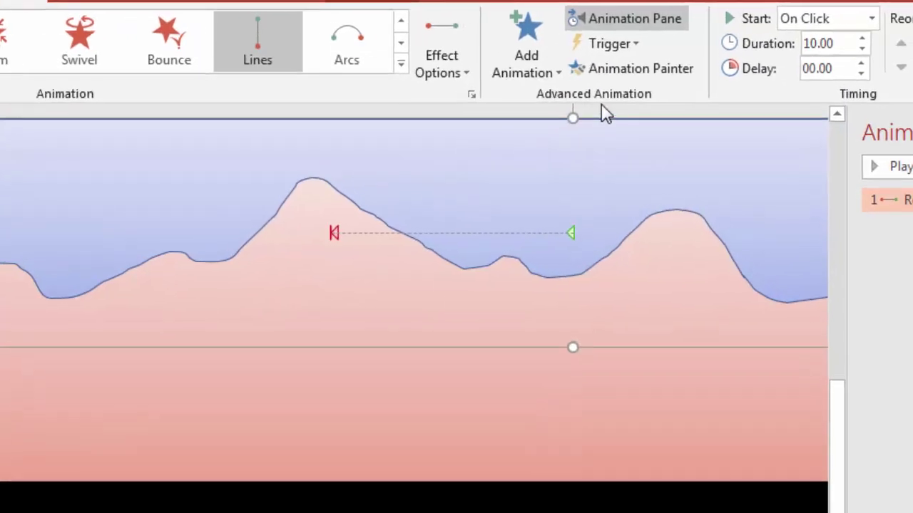
{"action": "left_click", "coordinate": [581, 88]}
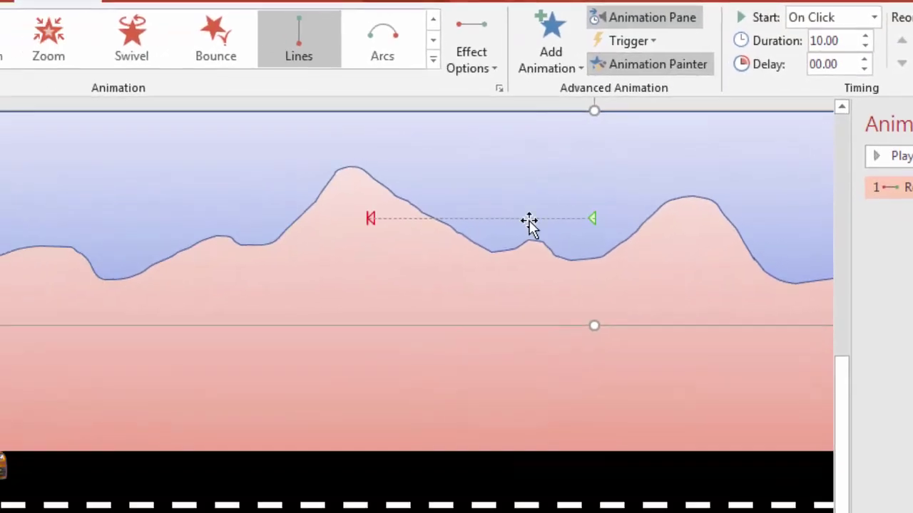
{"action": "left_click", "coordinate": [420, 364]}
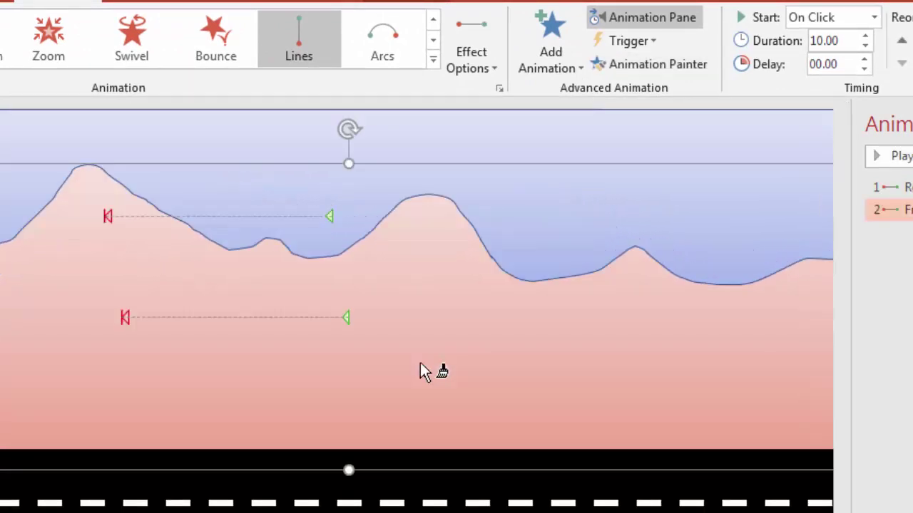
{"action": "left_click", "coordinate": [378, 511]}
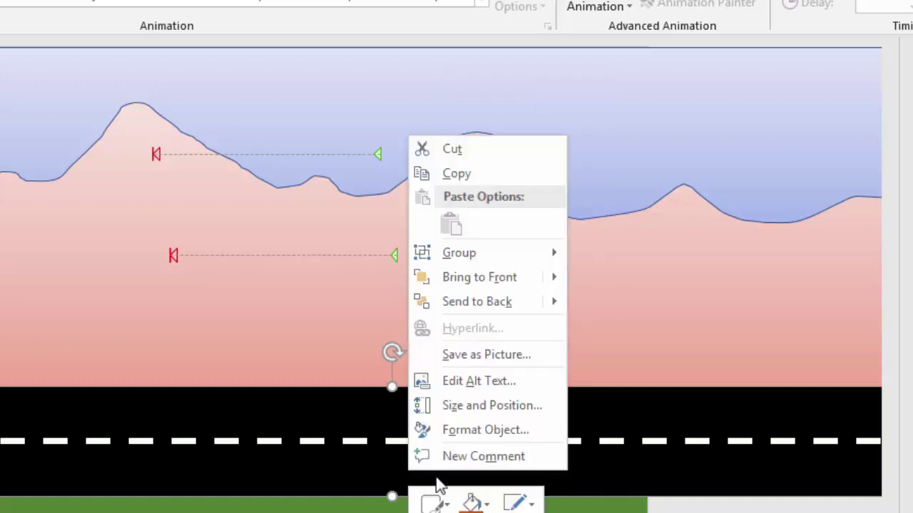
- Group the road and its dashed lane markings, then load the sky's animation into Animation Painter
{"action": "right_click", "coordinate": [406, 467]}
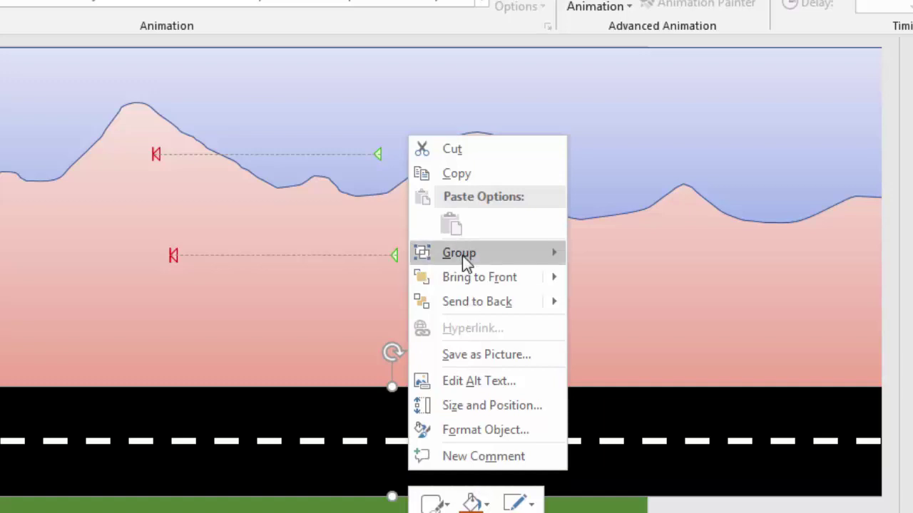
{"action": "mouse_move", "coordinate": [462, 255]}
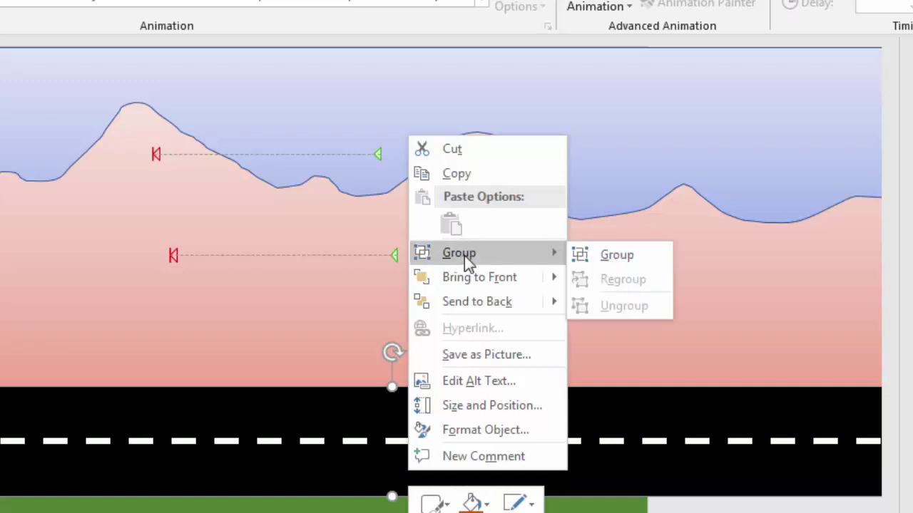
{"action": "left_click", "coordinate": [597, 258]}
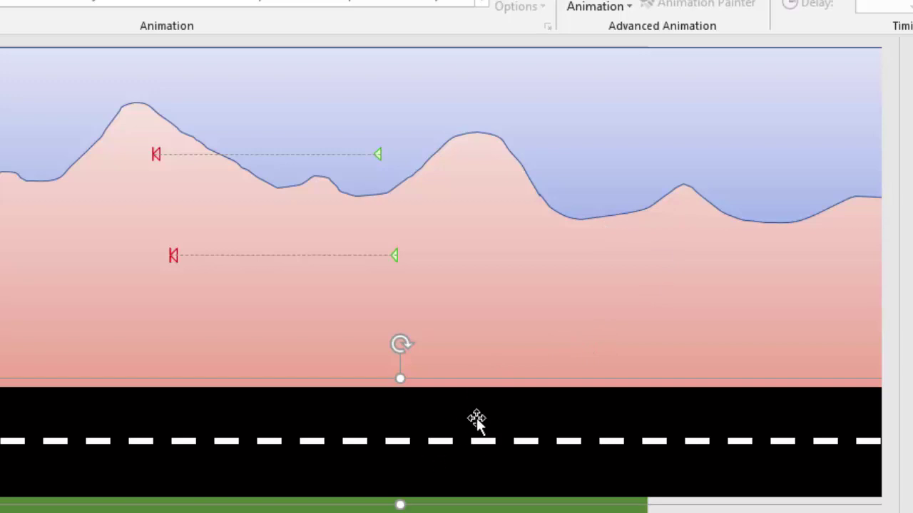
{"action": "left_click", "coordinate": [555, 398]}
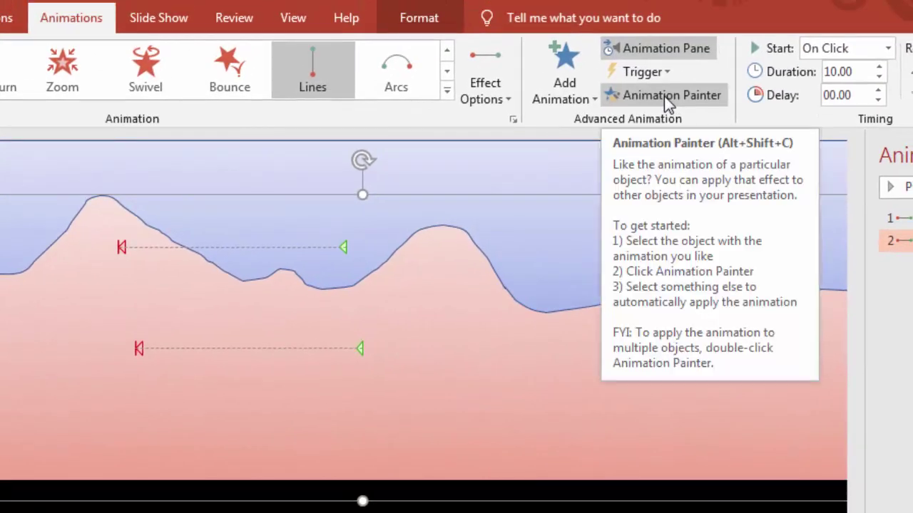
{"action": "left_click", "coordinate": [664, 95]}
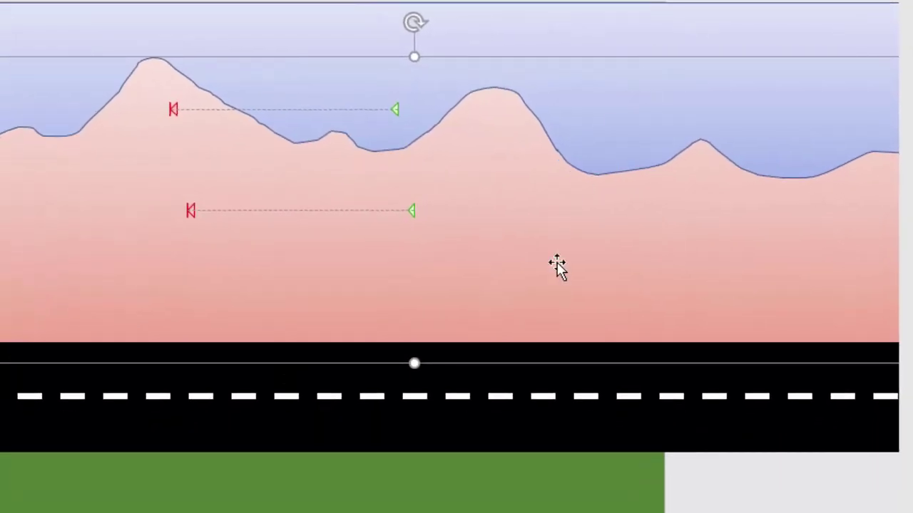
- Paint the sky's leftward motion path onto the grouped road
{"action": "left_click", "coordinate": [529, 410]}
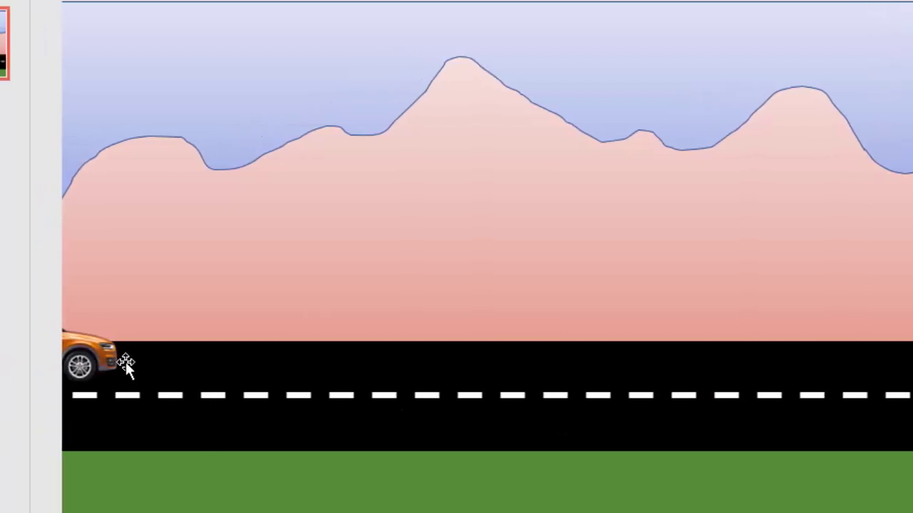
{"action": "left_click", "coordinate": [165, 365]}
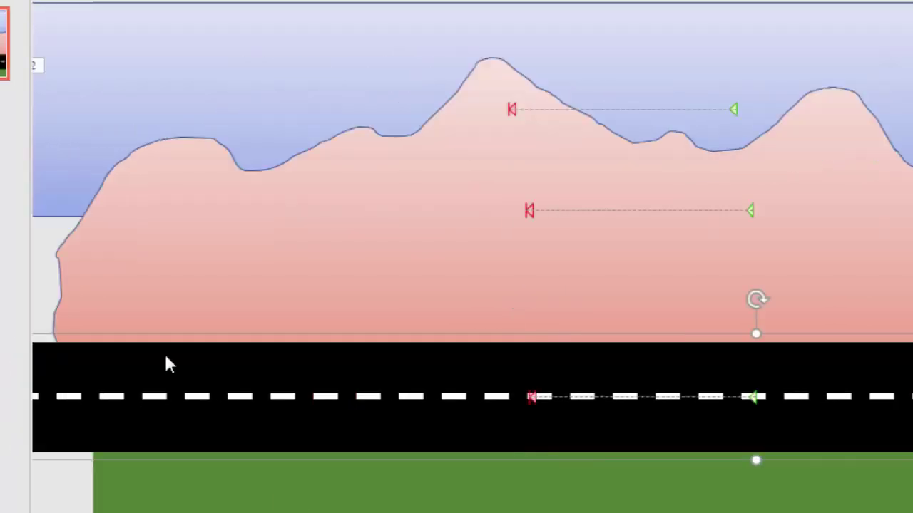
{"action": "left_click", "coordinate": [169, 358]}
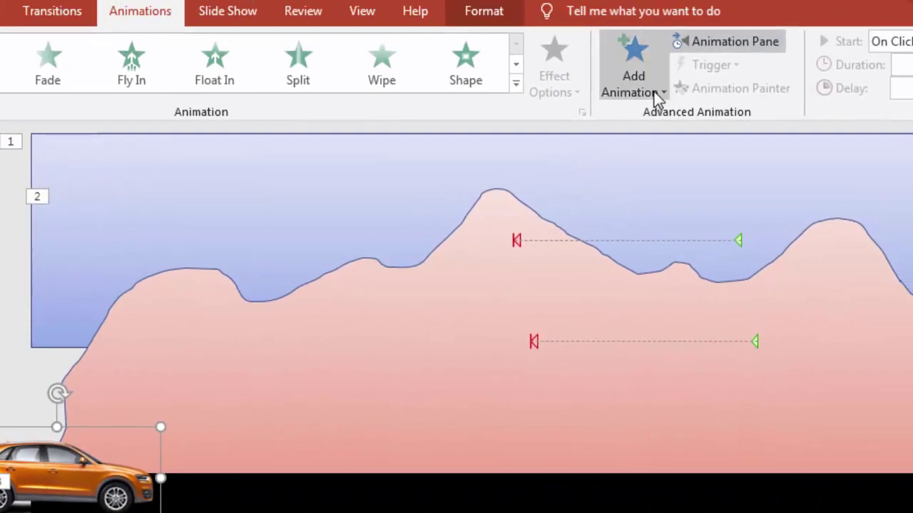
- Give the orange car a straight Right motion path from More Motion Paths
{"action": "left_click", "coordinate": [657, 98]}
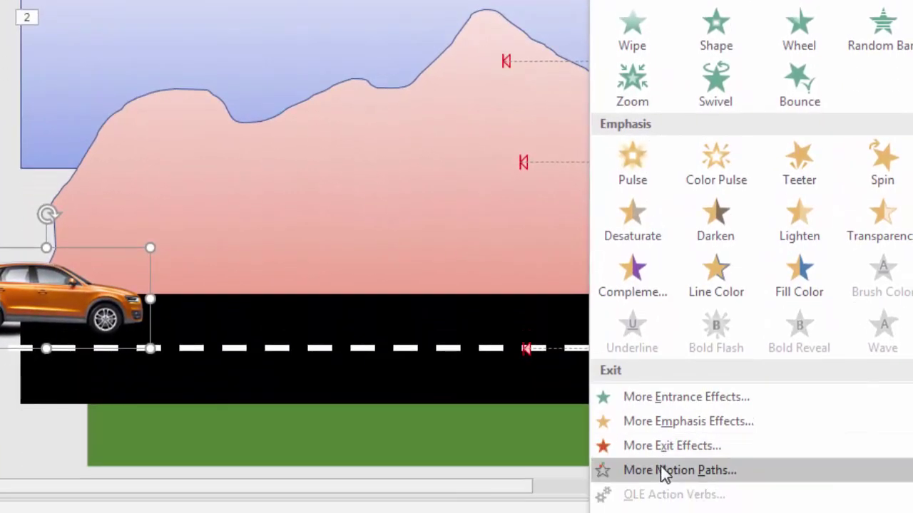
{"action": "left_click", "coordinate": [660, 471]}
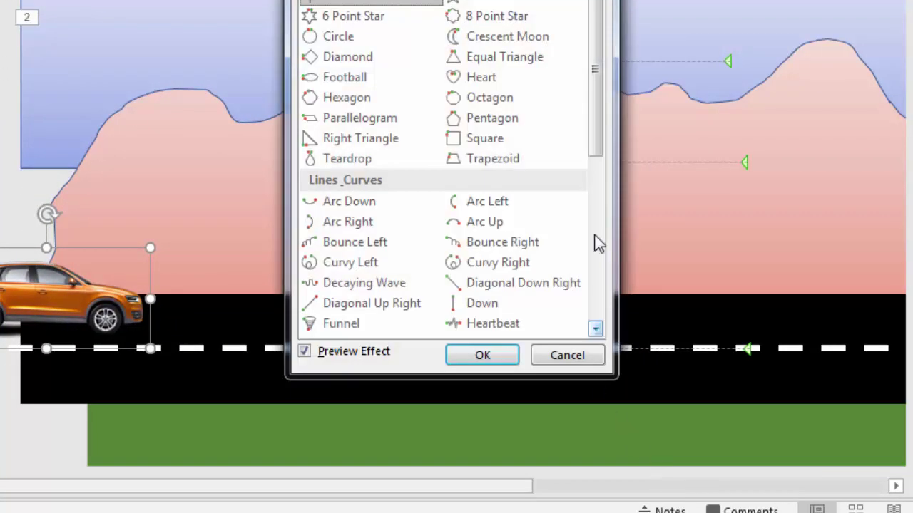
{"action": "left_click_drag", "start_coordinate": [597, 117], "coordinate": [597, 191]}
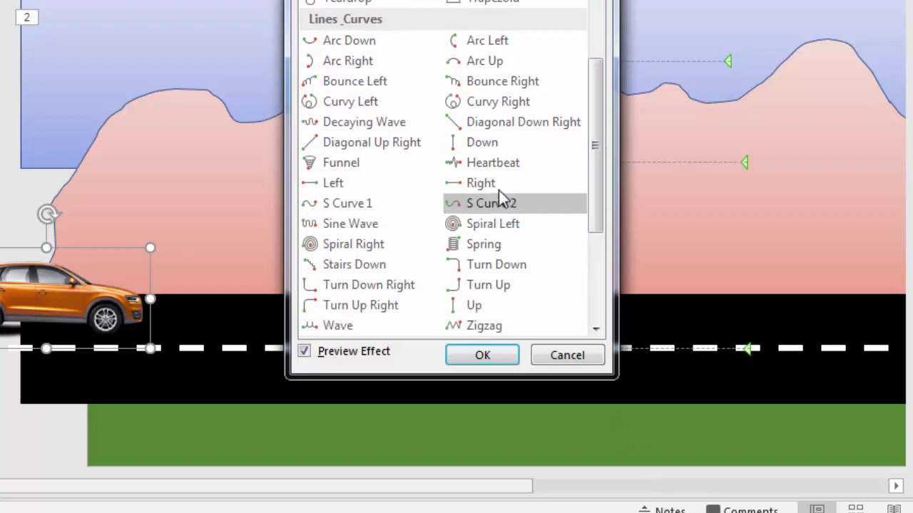
{"action": "left_click", "coordinate": [483, 186]}
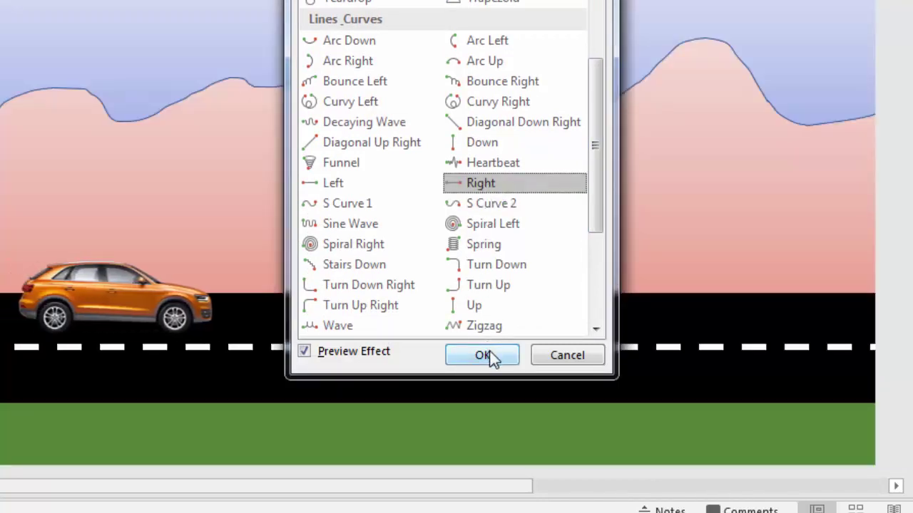
{"action": "left_click", "coordinate": [491, 356]}
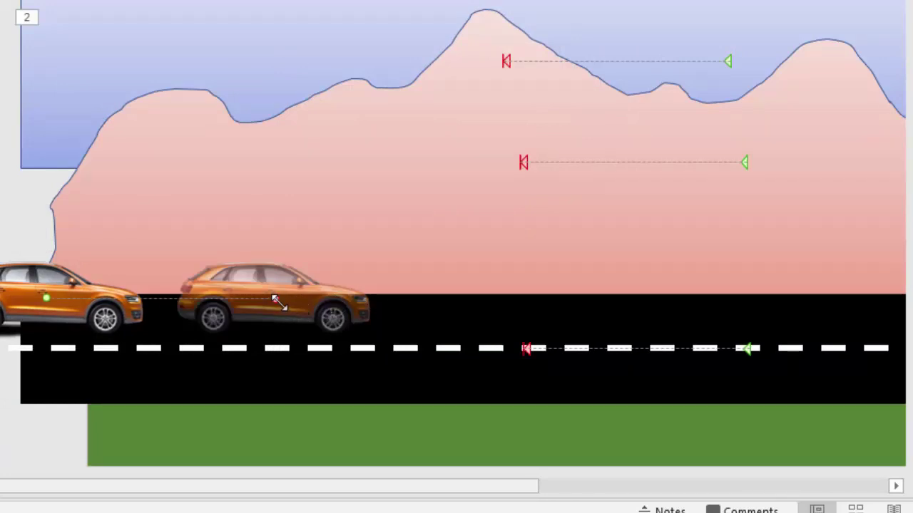
- Stretch the car's motion path end point far to the right along the road
{"action": "left_click_drag", "start_coordinate": [278, 303], "coordinate": [904, 321]}
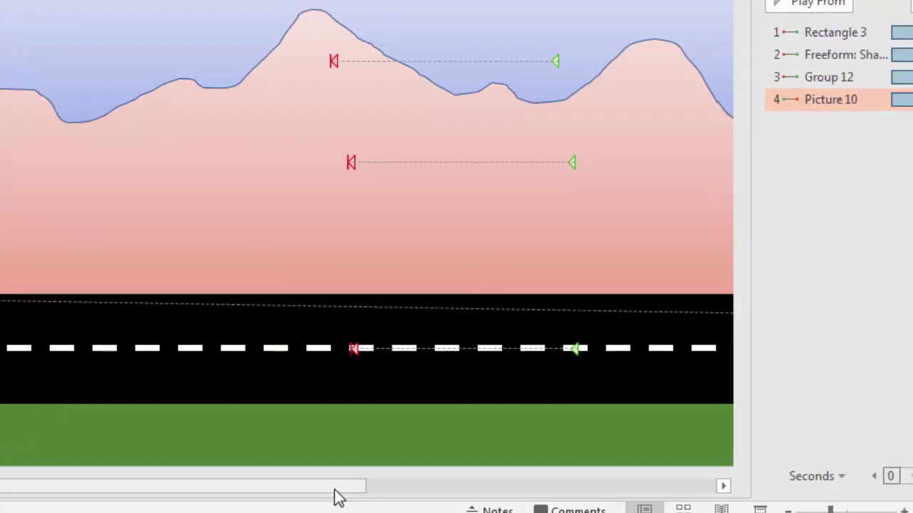
{"action": "left_click_drag", "start_coordinate": [328, 491], "coordinate": [624, 486]}
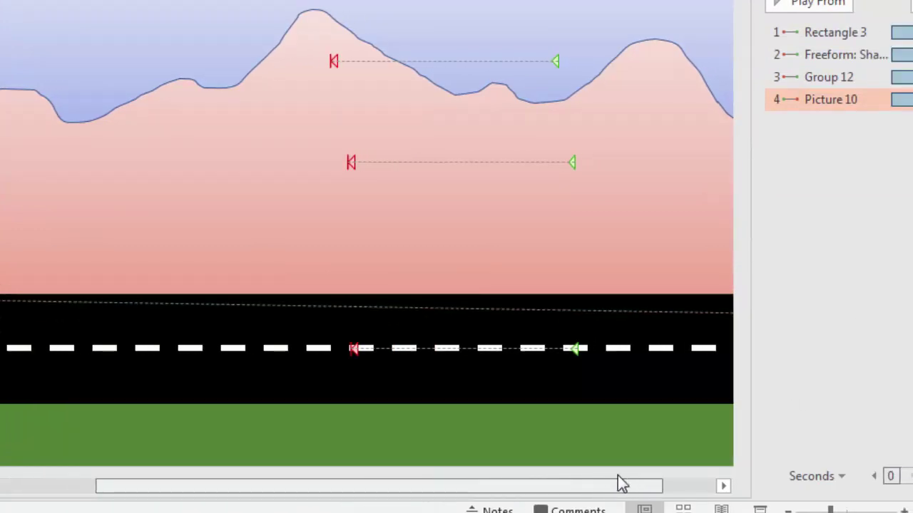
{"action": "left_click_drag", "start_coordinate": [344, 311], "coordinate": [440, 303]}
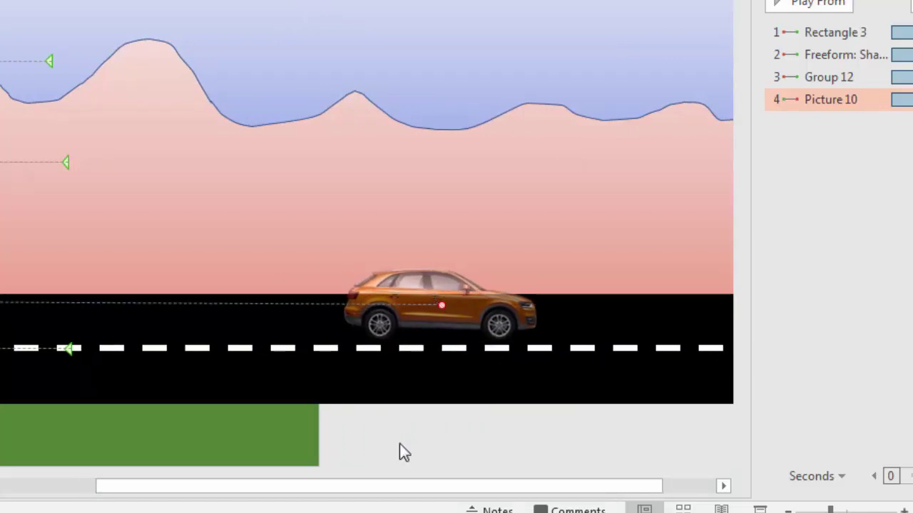
{"action": "left_click_drag", "start_coordinate": [404, 487], "coordinate": [151, 492]}
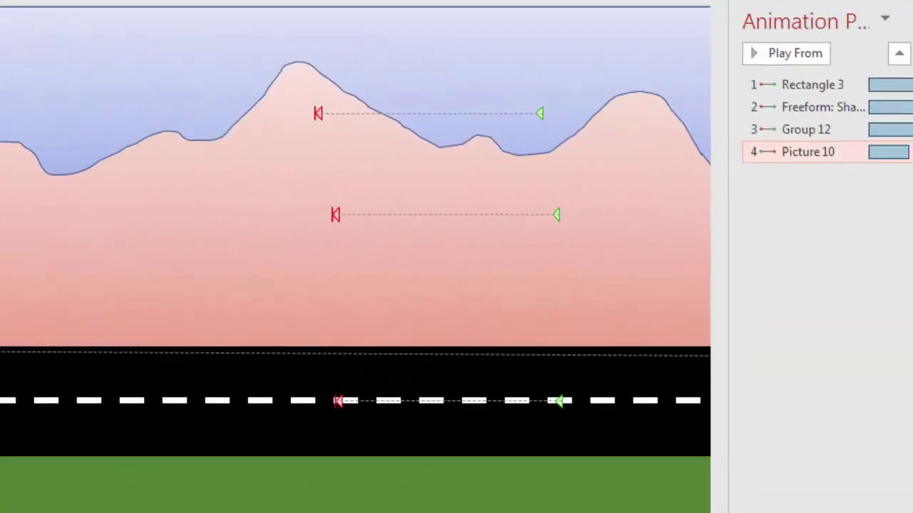
- Give the car's motion path 0 sec smooth start and end and a 5-second (Very Slow) duration
{"action": "left_click", "coordinate": [888, 155]}
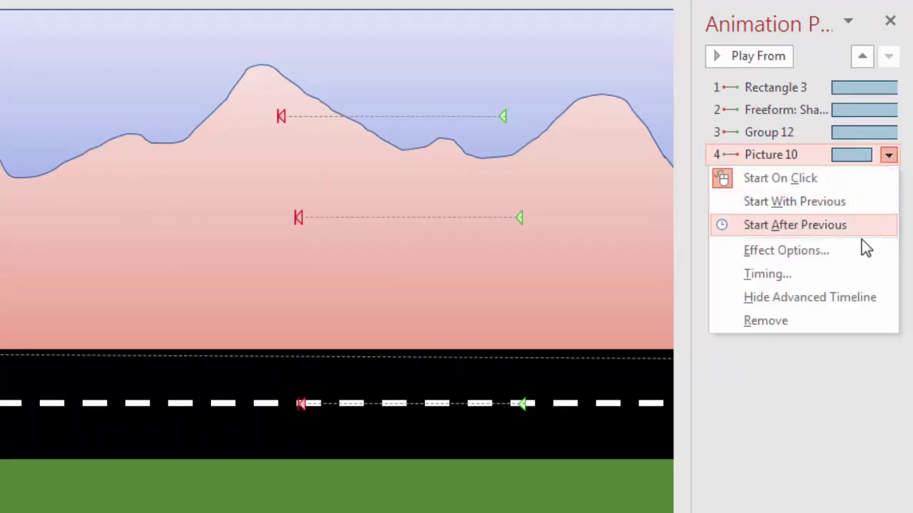
{"action": "key", "text": "Escape"}
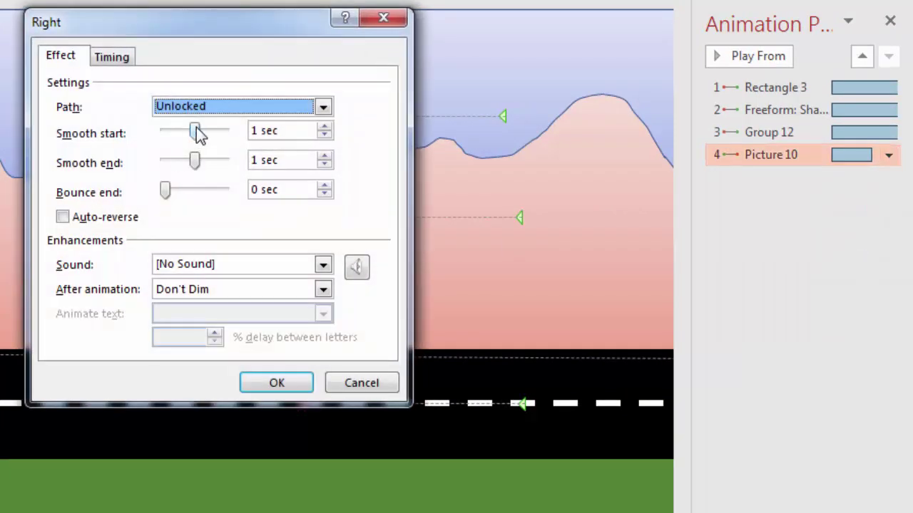
{"action": "left_click_drag", "start_coordinate": [194, 133], "coordinate": [153, 139]}
{"action": "left_click_drag", "start_coordinate": [196, 164], "coordinate": [139, 166]}
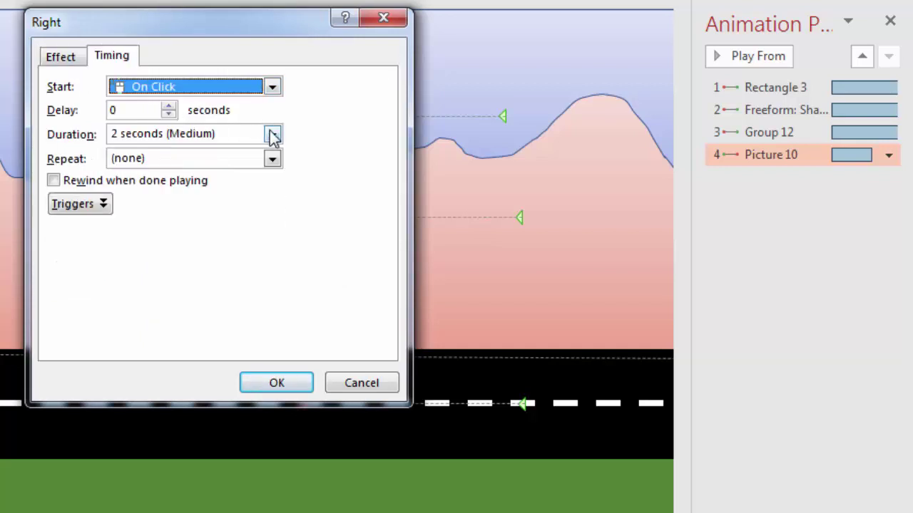
{"action": "left_click", "coordinate": [274, 136]}
{"action": "left_click", "coordinate": [216, 178]}
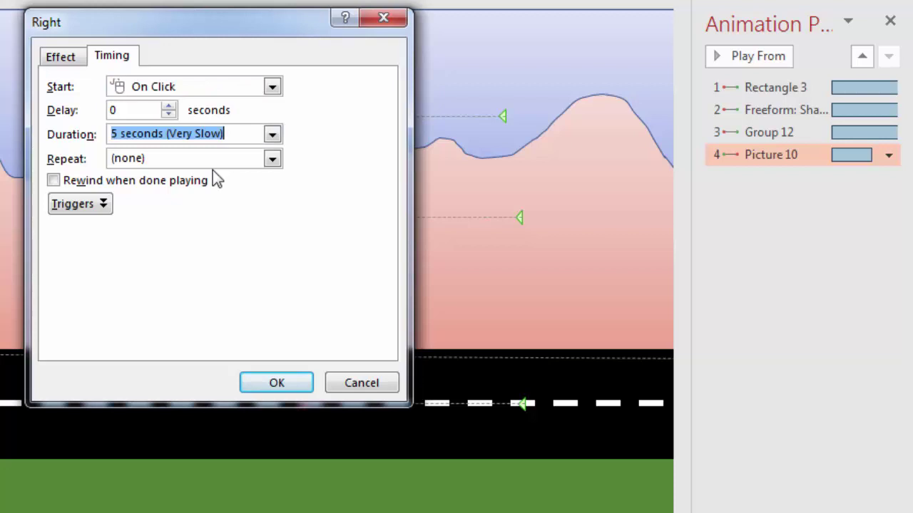
{"action": "left_click", "coordinate": [271, 384]}
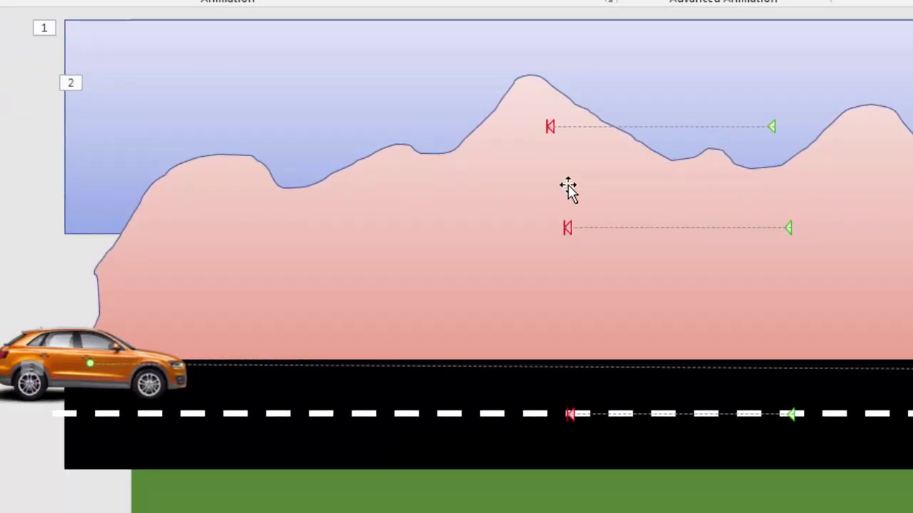
- Set the Freeform, Group 12 and Picture 10 animations to Start With Previous
{"action": "left_click", "coordinate": [890, 118]}
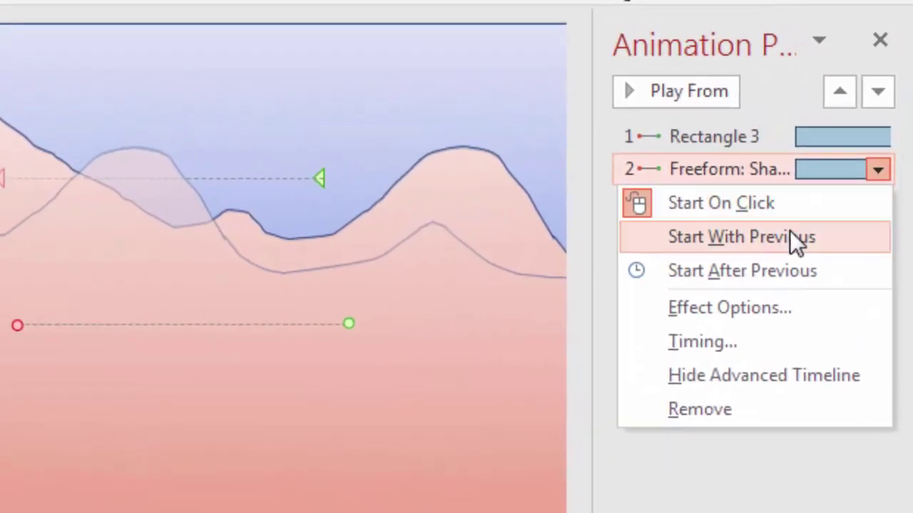
{"action": "left_click", "coordinate": [797, 240]}
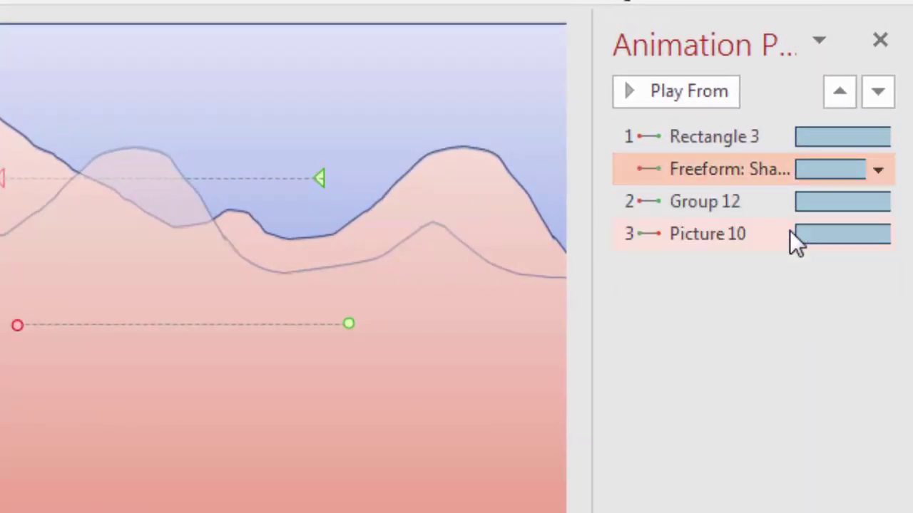
{"action": "left_click", "coordinate": [859, 202]}
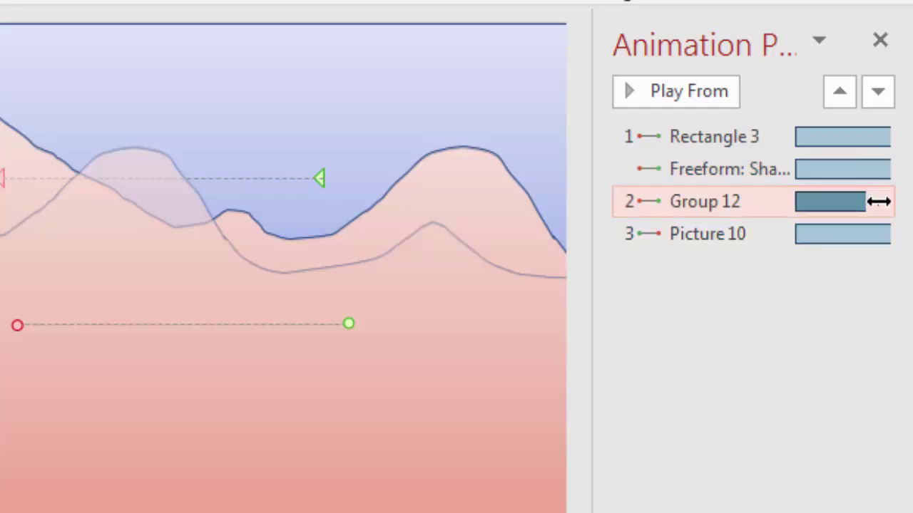
{"action": "left_click", "coordinate": [878, 202]}
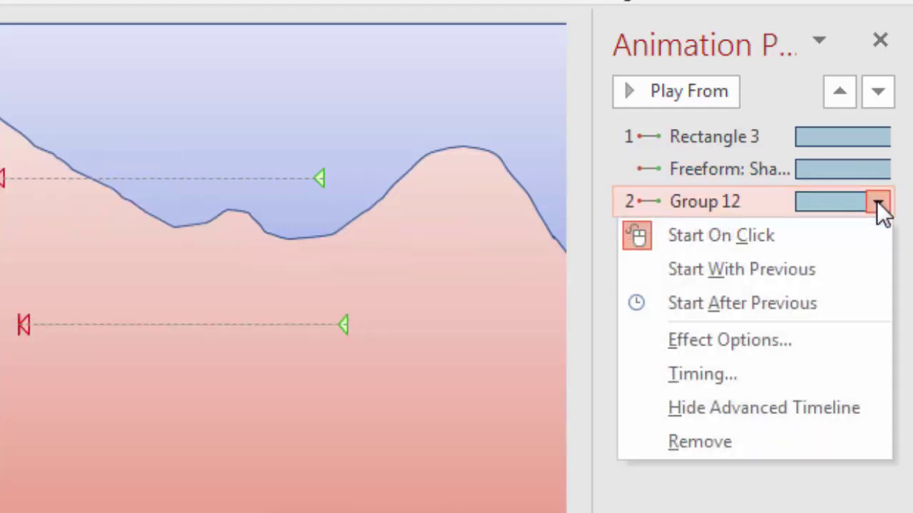
{"action": "left_click", "coordinate": [835, 264]}
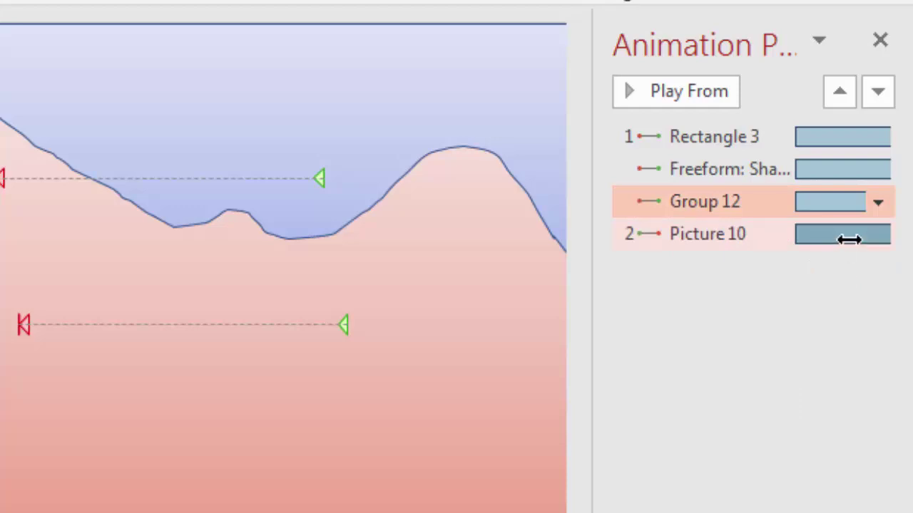
{"action": "left_click", "coordinate": [846, 238]}
{"action": "left_click", "coordinate": [877, 239]}
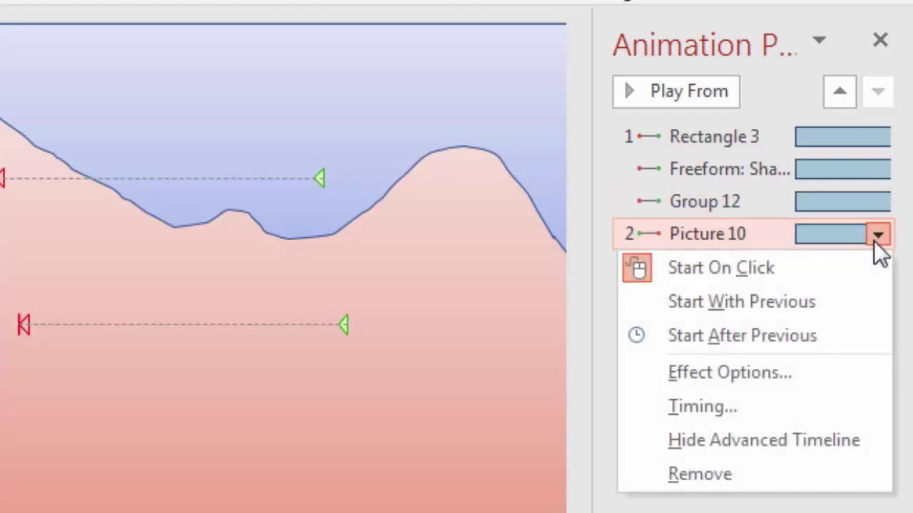
{"action": "left_click", "coordinate": [844, 303]}
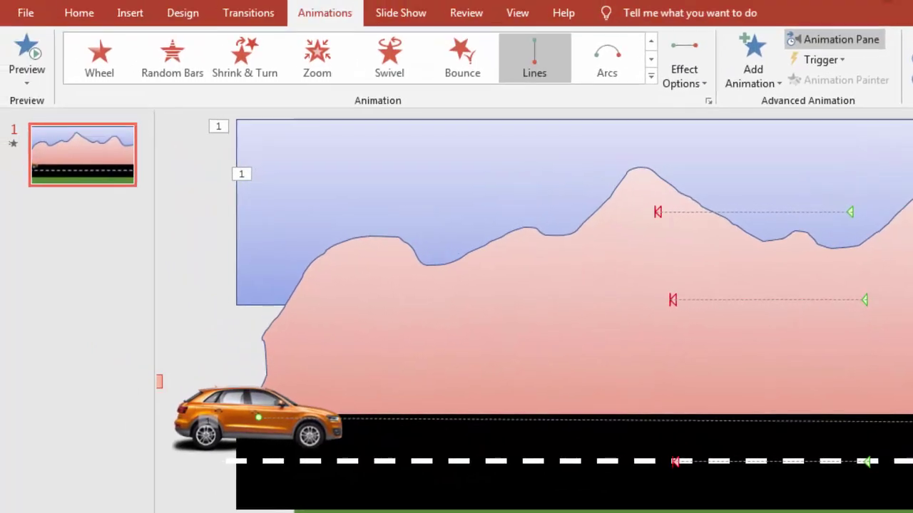
{"action": "left_click", "coordinate": [32, 53]}
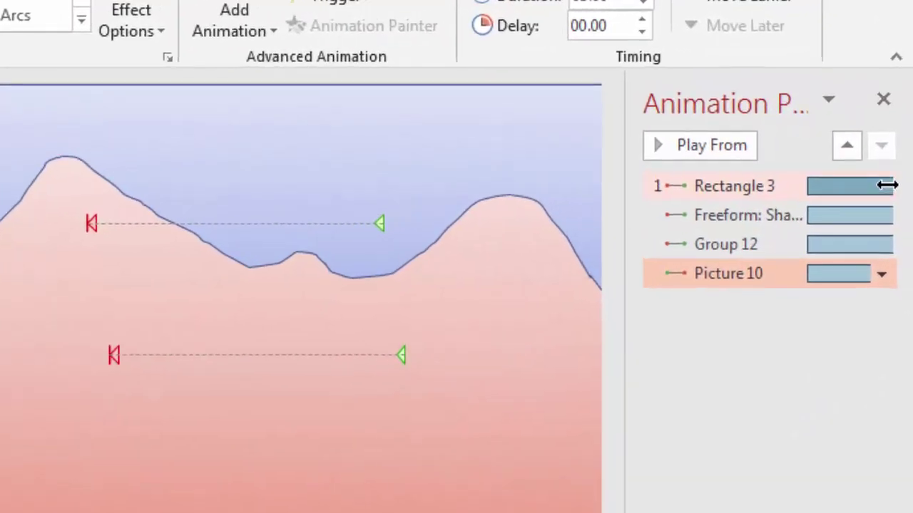
- Set the sky's Rectangle 3 animation to repeat Until End of Slide
{"action": "left_click", "coordinate": [883, 165]}
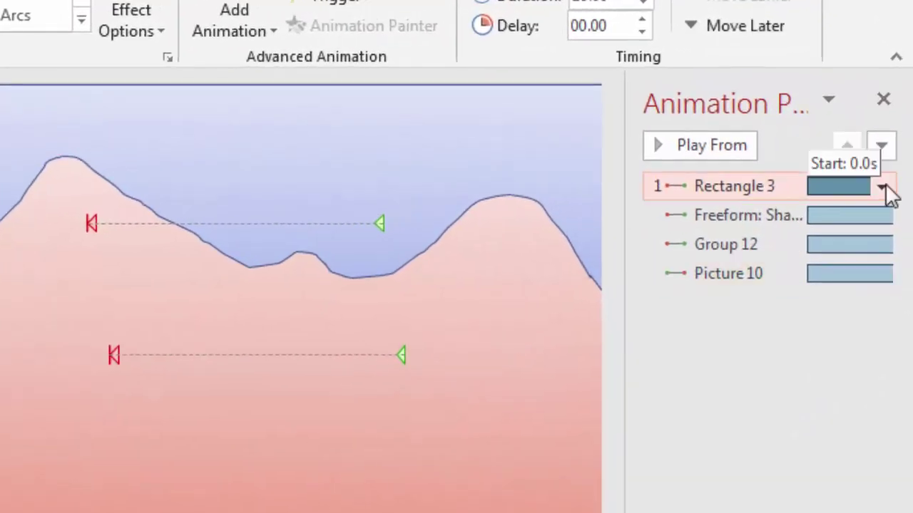
{"action": "left_click", "coordinate": [882, 186]}
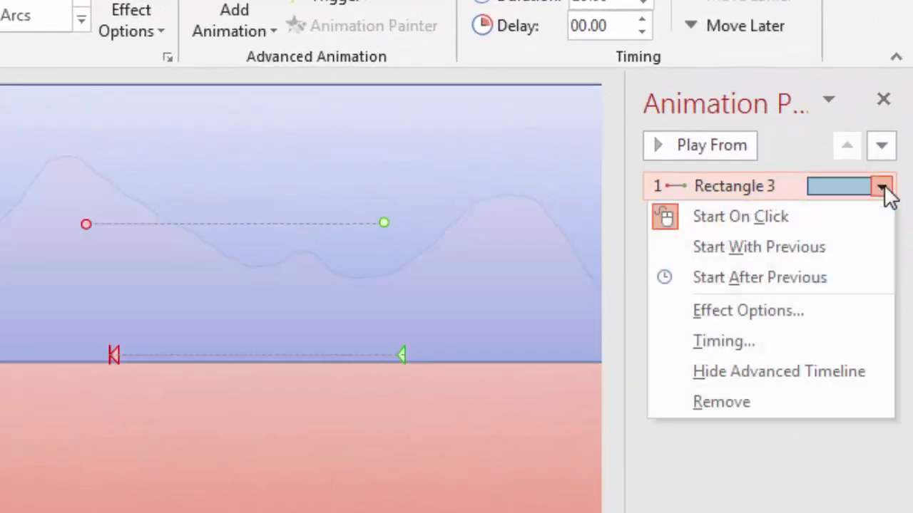
{"action": "left_click", "coordinate": [819, 345]}
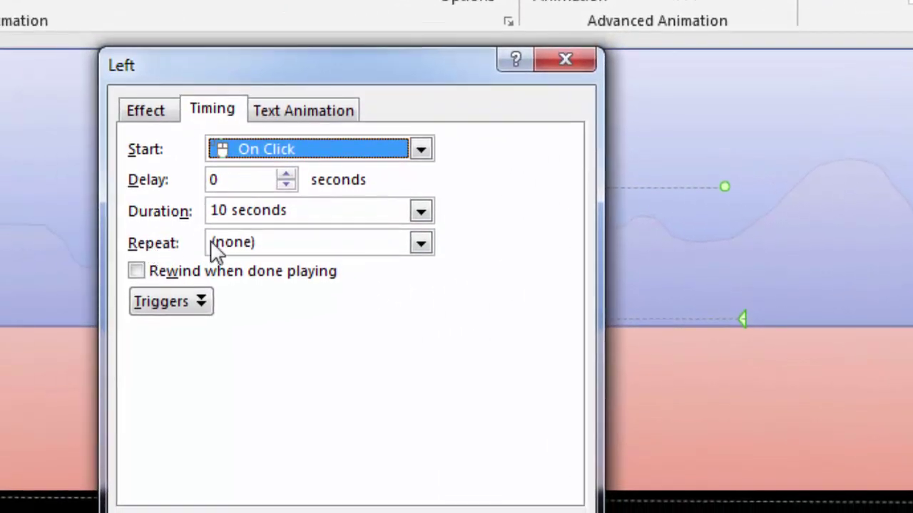
{"action": "left_click", "coordinate": [421, 245]}
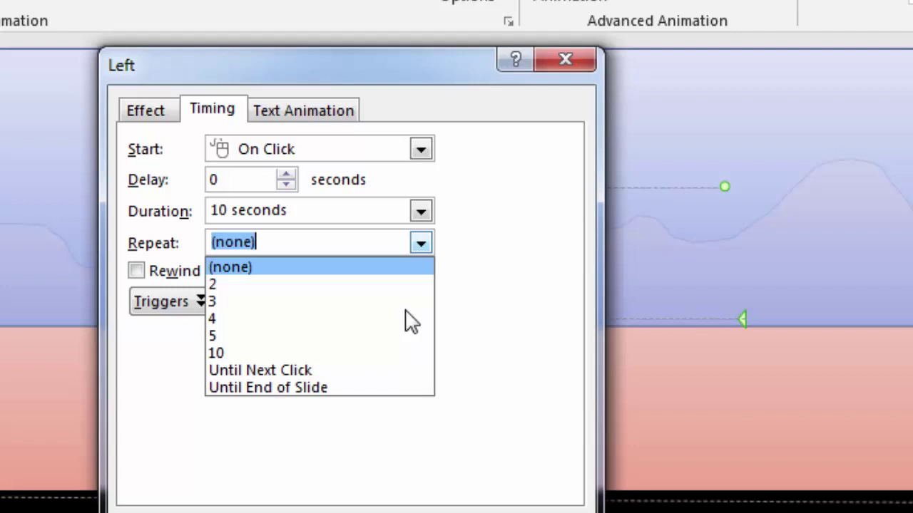
{"action": "left_click", "coordinate": [371, 387]}
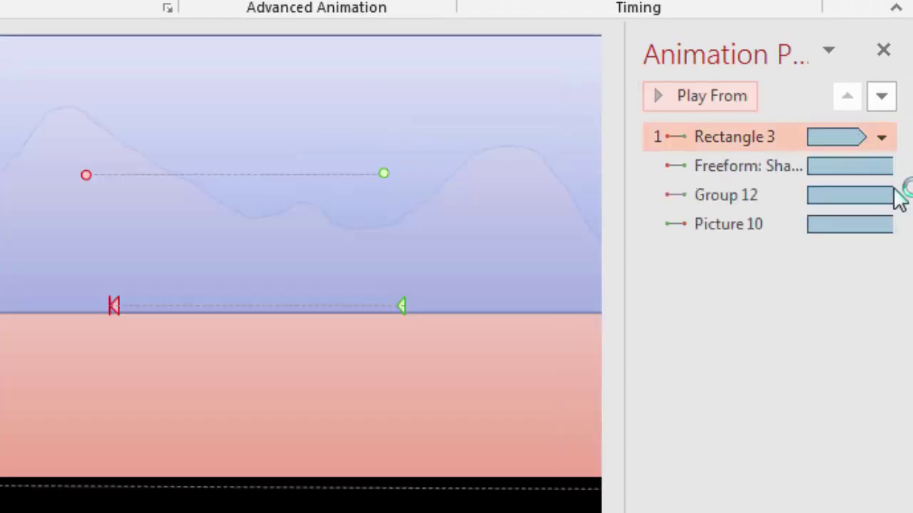
- Set the mountain's Freeform animation to repeat Until End of Slide and stop the preview
{"action": "left_click", "coordinate": [886, 170]}
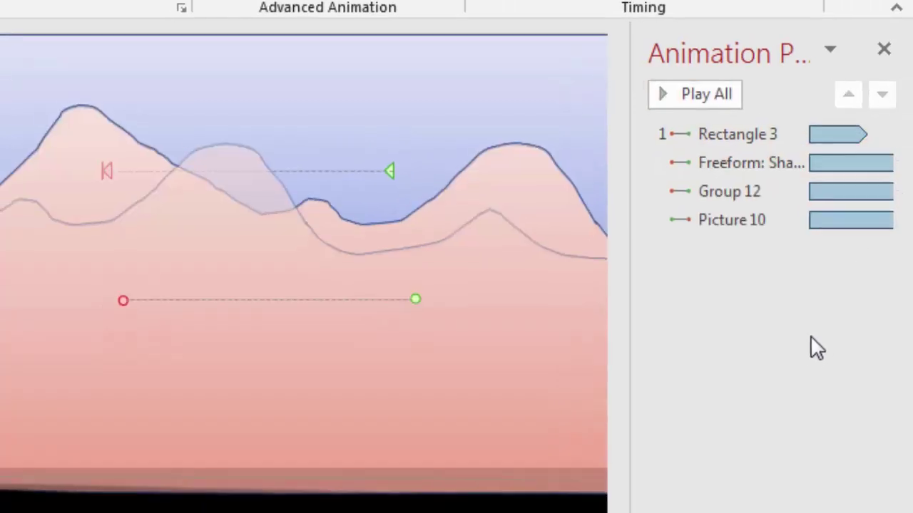
{"action": "left_click", "coordinate": [881, 166]}
{"action": "left_click", "coordinate": [781, 235]}
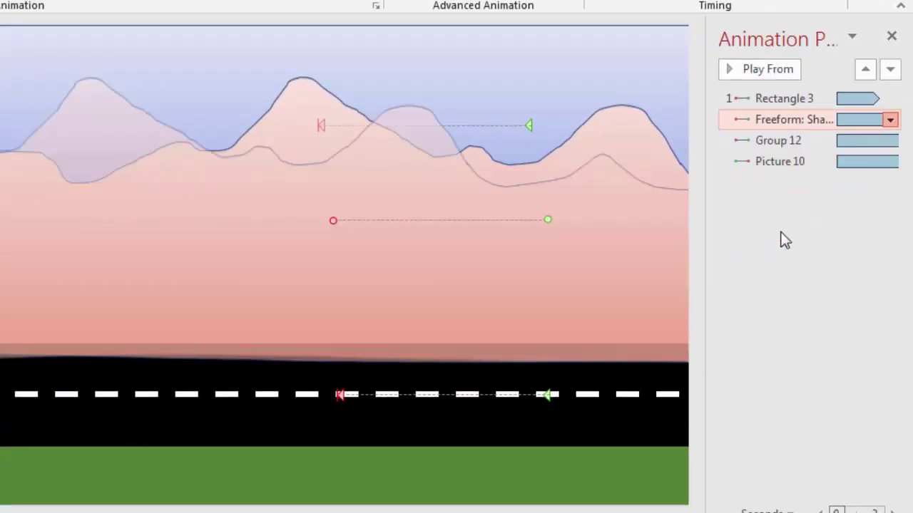
{"action": "left_click", "coordinate": [261, 171]}
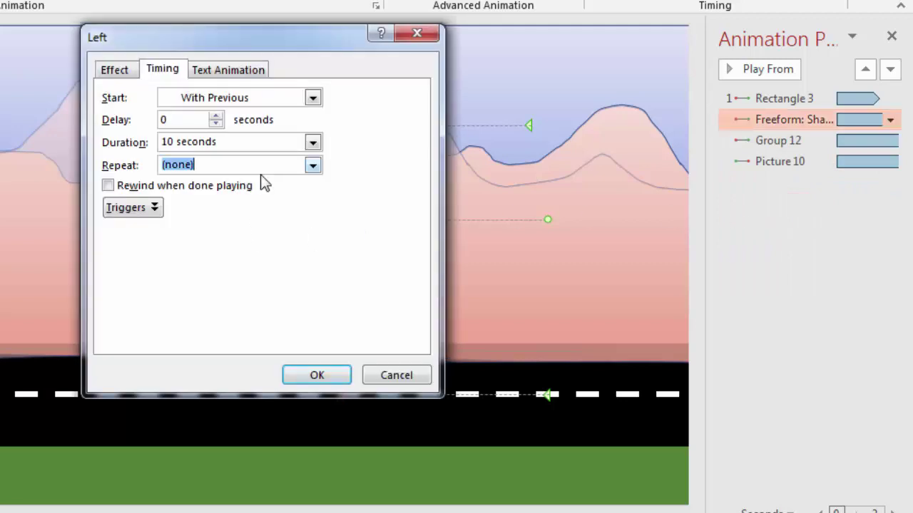
{"action": "left_click", "coordinate": [313, 166]}
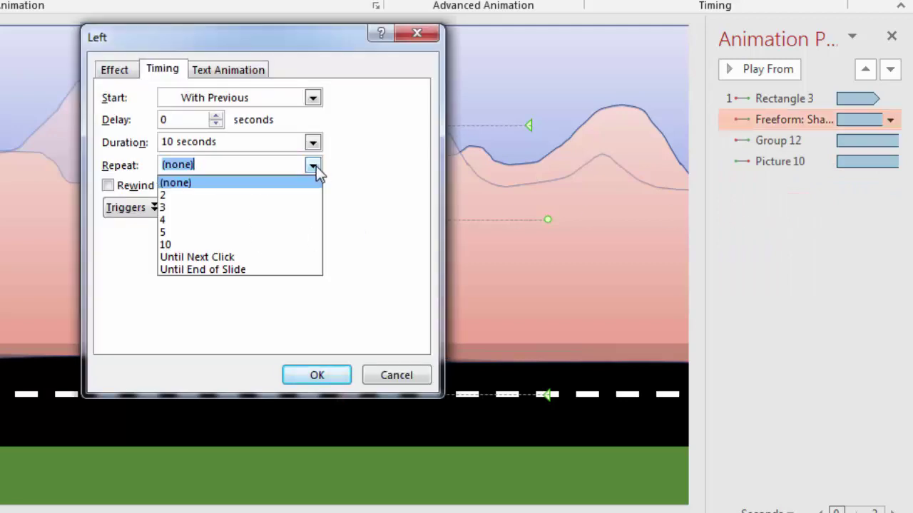
{"action": "left_click", "coordinate": [282, 269]}
{"action": "left_click", "coordinate": [316, 374]}
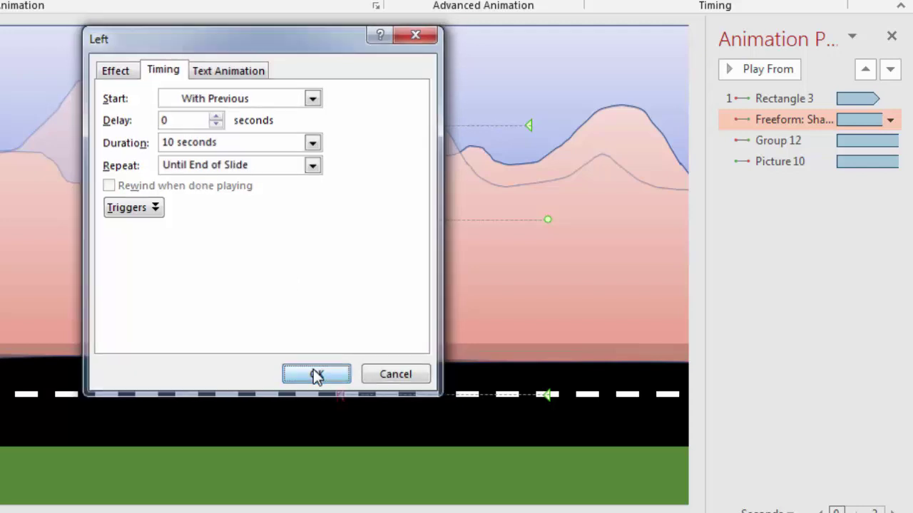
{"action": "left_click", "coordinate": [749, 69]}
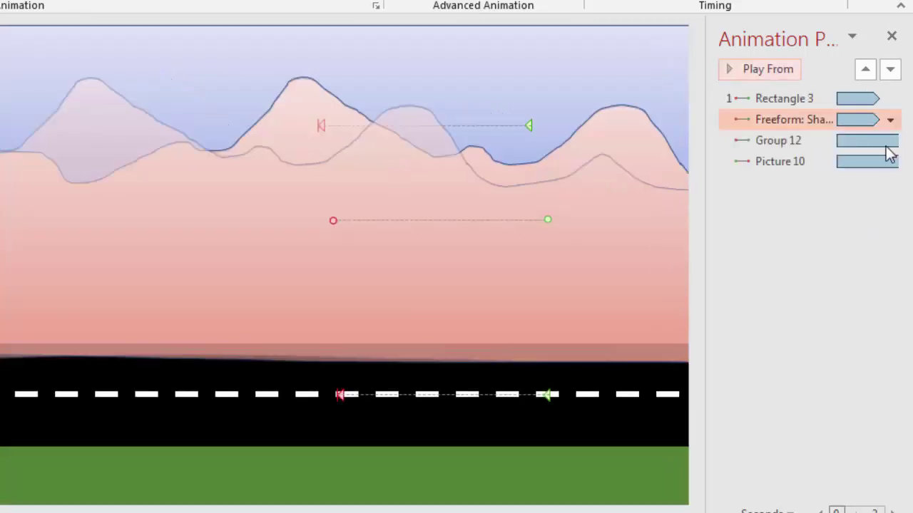
- Bring up the Repeat choices in the Group 12 road animation's timing settings
{"action": "left_click", "coordinate": [888, 143]}
{"action": "left_click", "coordinate": [890, 141]}
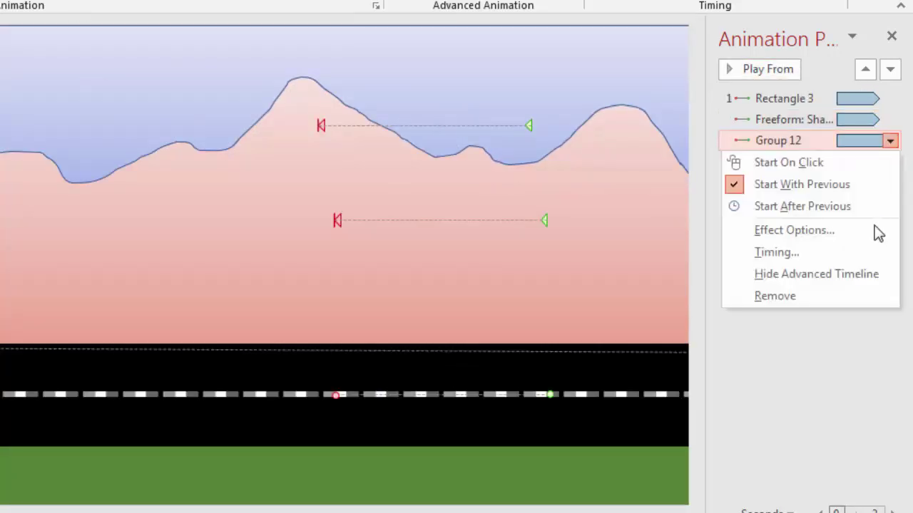
{"action": "left_click", "coordinate": [849, 260]}
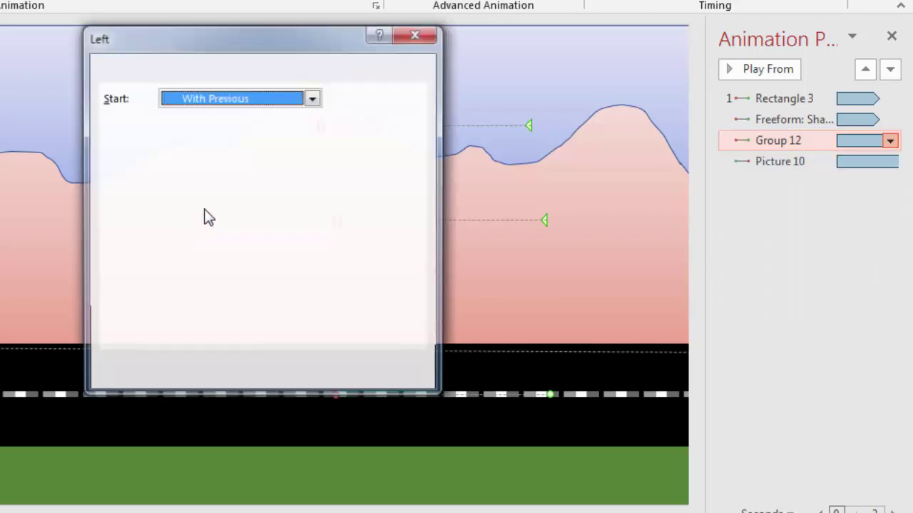
{"action": "left_click", "coordinate": [285, 164]}
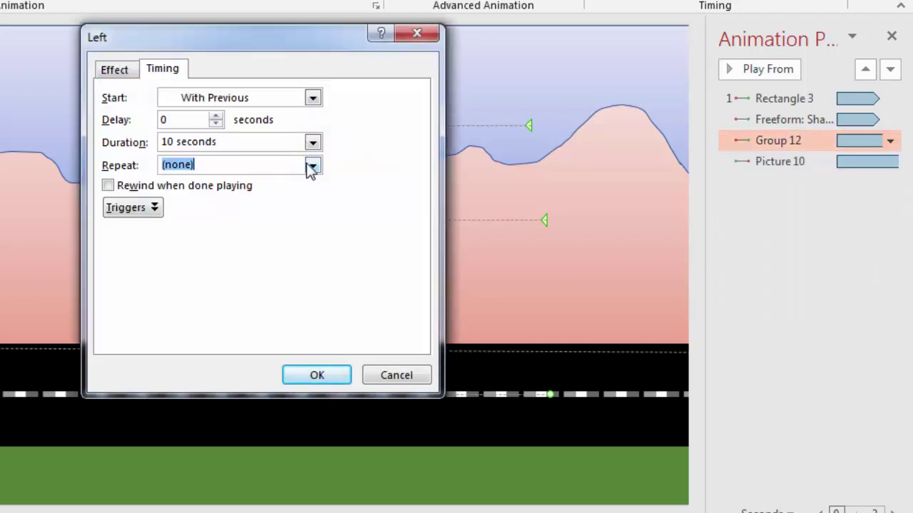
{"action": "left_click", "coordinate": [311, 166]}
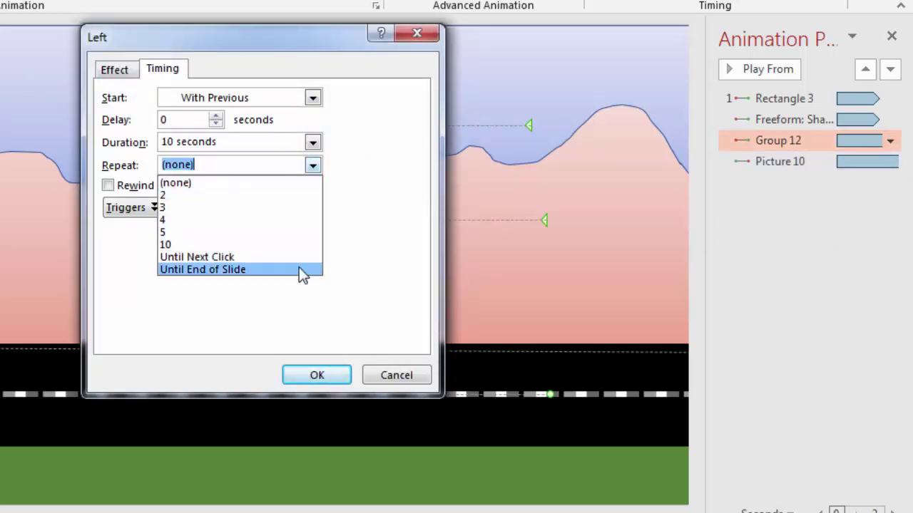
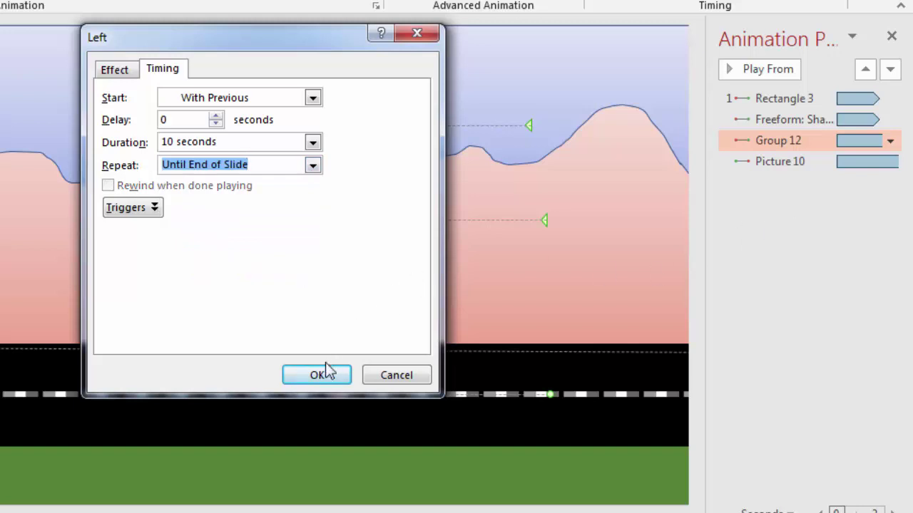
- Confirm Group 12's looping, then set Picture 10's road-stripe animation to repeat Until End of Slide
{"action": "left_click", "coordinate": [327, 372]}
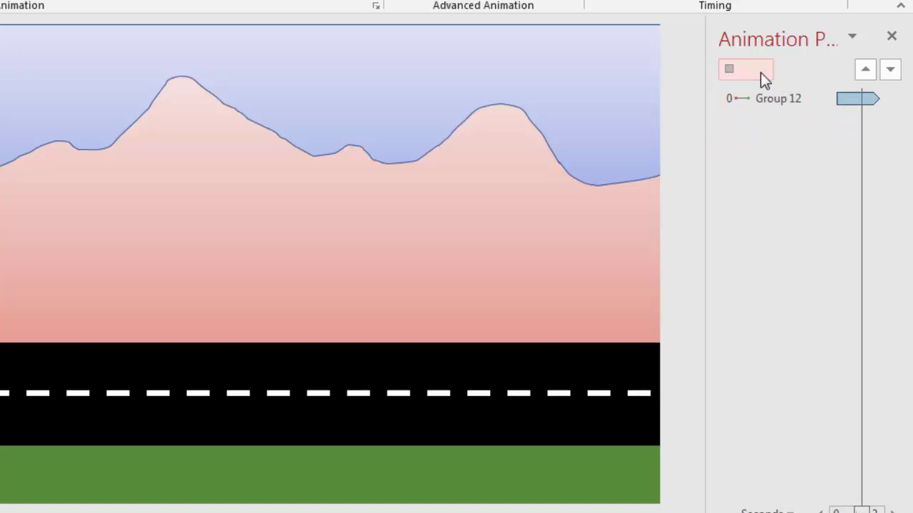
{"action": "left_click", "coordinate": [761, 72]}
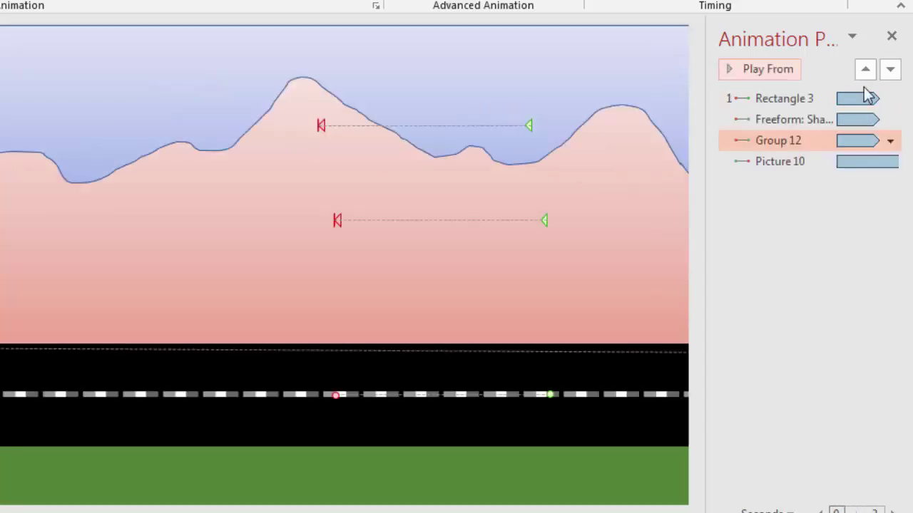
{"action": "left_click", "coordinate": [887, 164]}
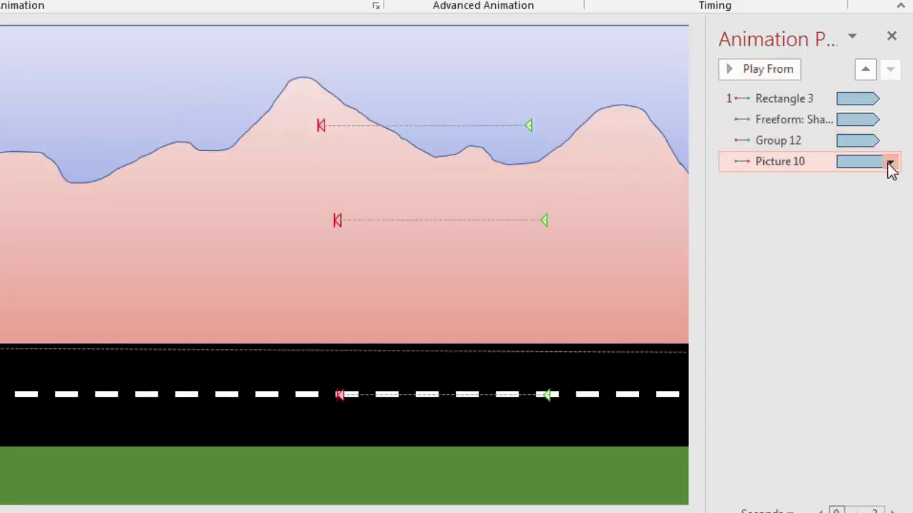
{"action": "left_click", "coordinate": [888, 164]}
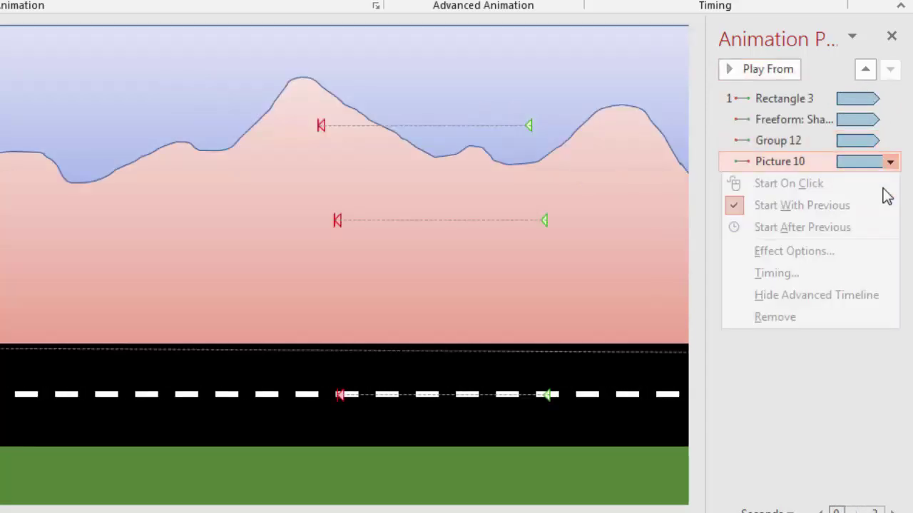
{"action": "left_click", "coordinate": [798, 276]}
{"action": "left_click", "coordinate": [272, 169]}
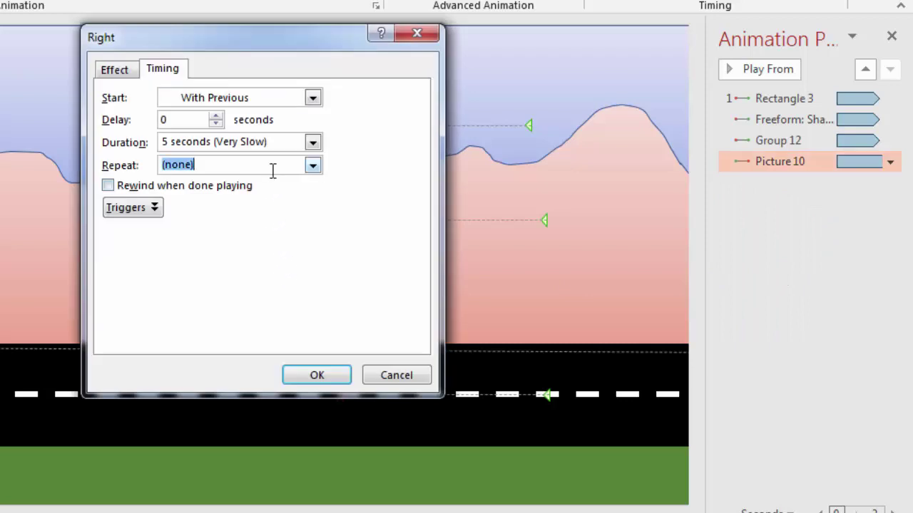
{"action": "left_click", "coordinate": [314, 168]}
{"action": "left_click", "coordinate": [297, 272]}
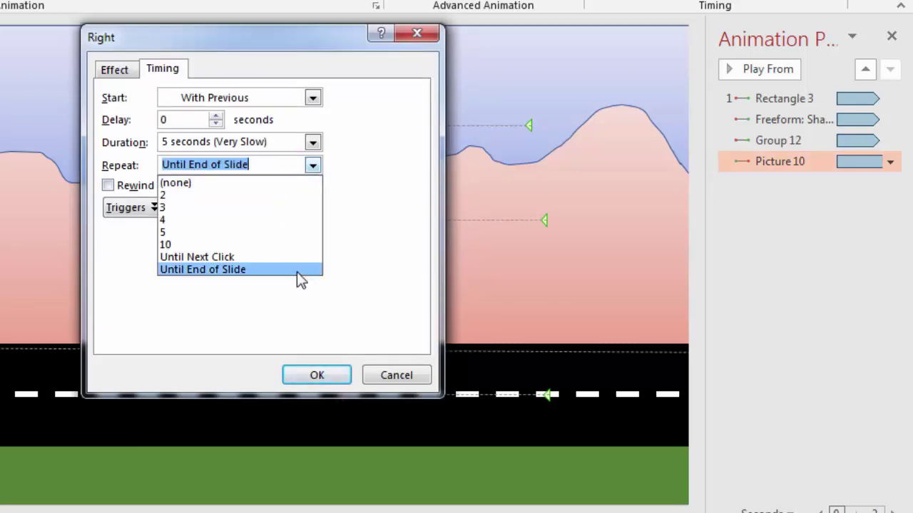
{"action": "left_click", "coordinate": [316, 381]}
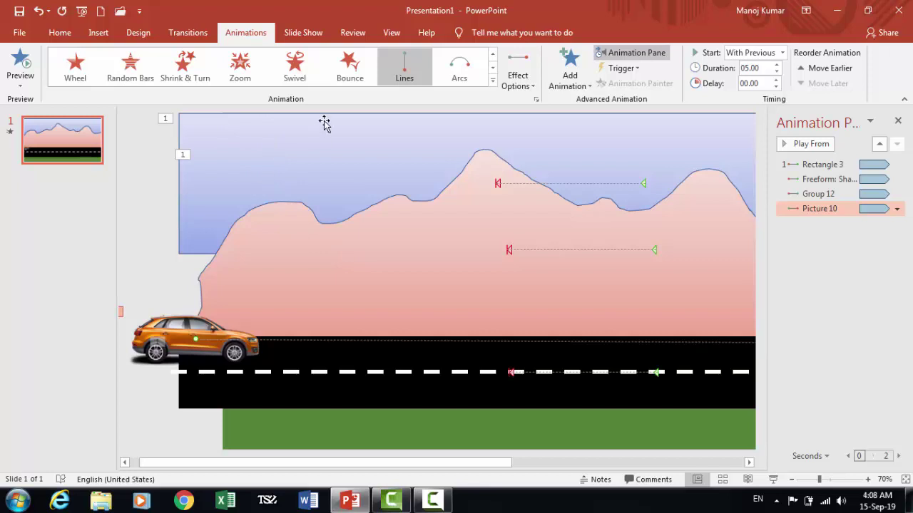
- Run the slide show From Beginning to watch the car, mountains and stripes loop
{"action": "left_click", "coordinate": [304, 35]}
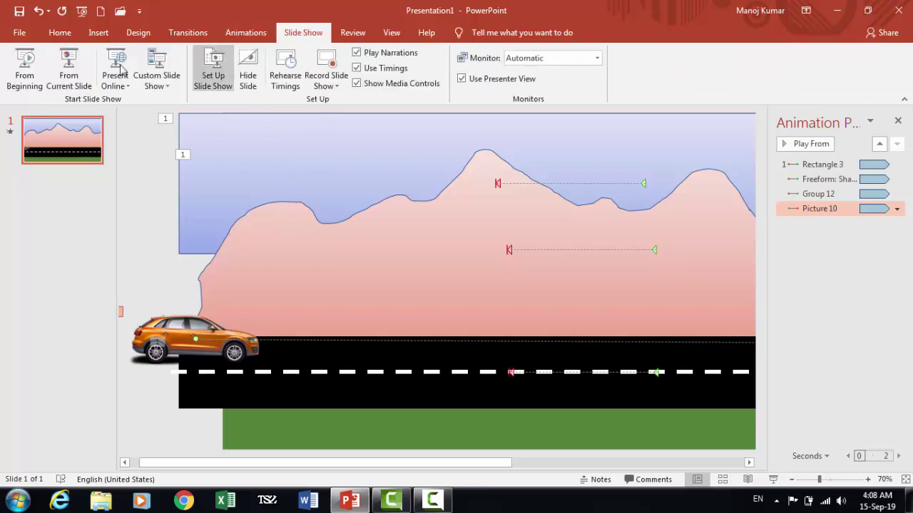
{"action": "left_click", "coordinate": [27, 68]}
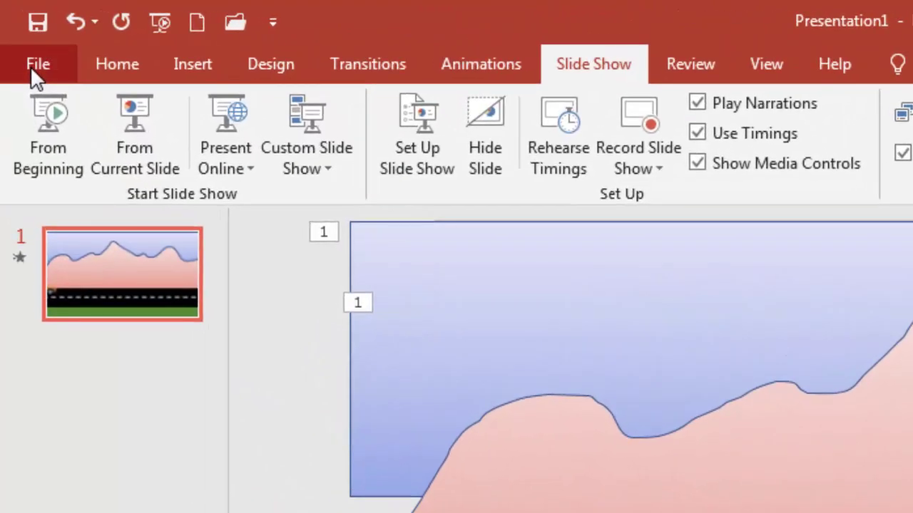
{"action": "left_click", "coordinate": [32, 68]}
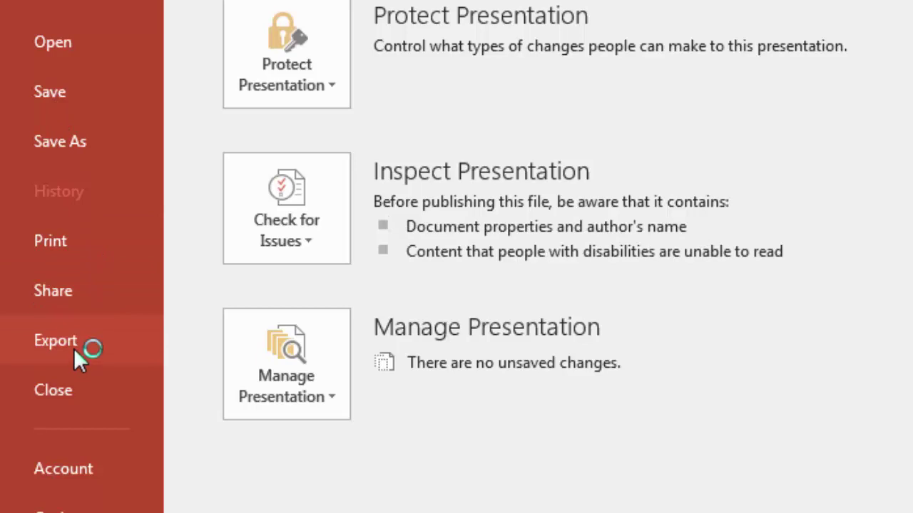
{"action": "left_click", "coordinate": [87, 337]}
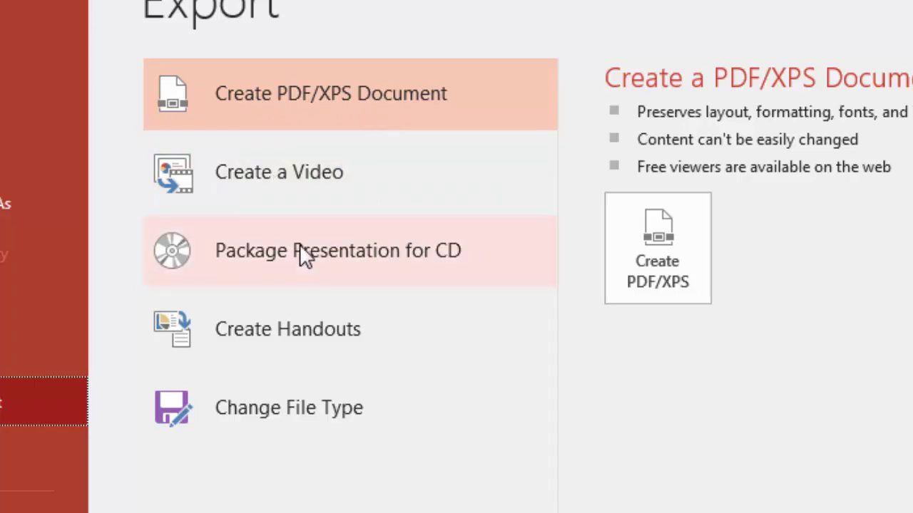
{"action": "left_click", "coordinate": [306, 167]}
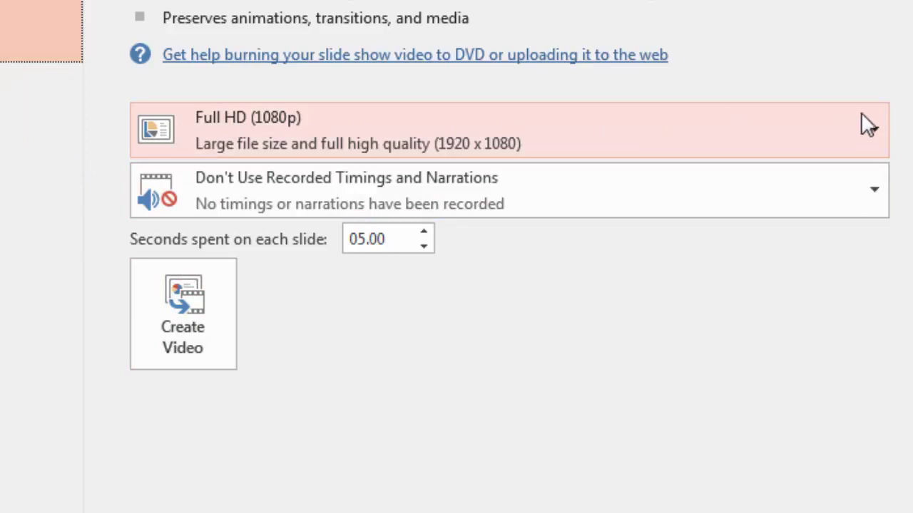
{"action": "left_click", "coordinate": [870, 127]}
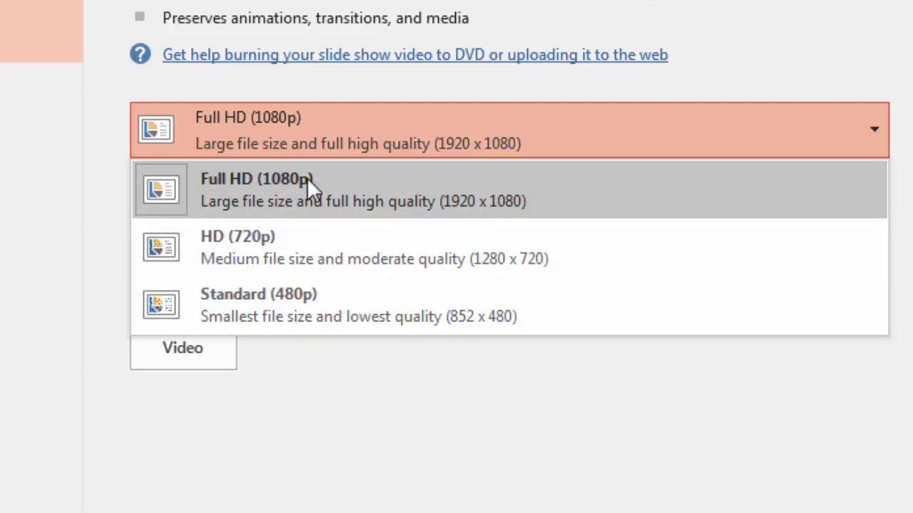
{"action": "left_click", "coordinate": [307, 178]}
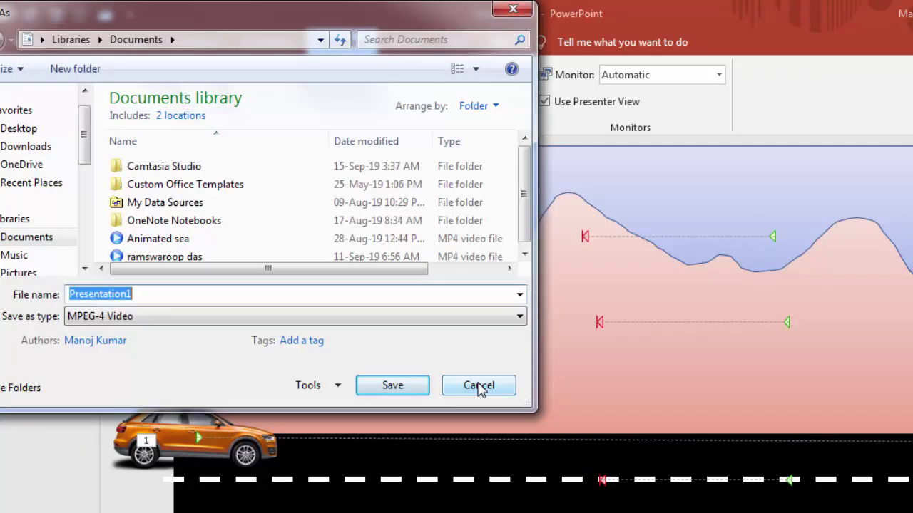
{"action": "left_click", "coordinate": [478, 386]}
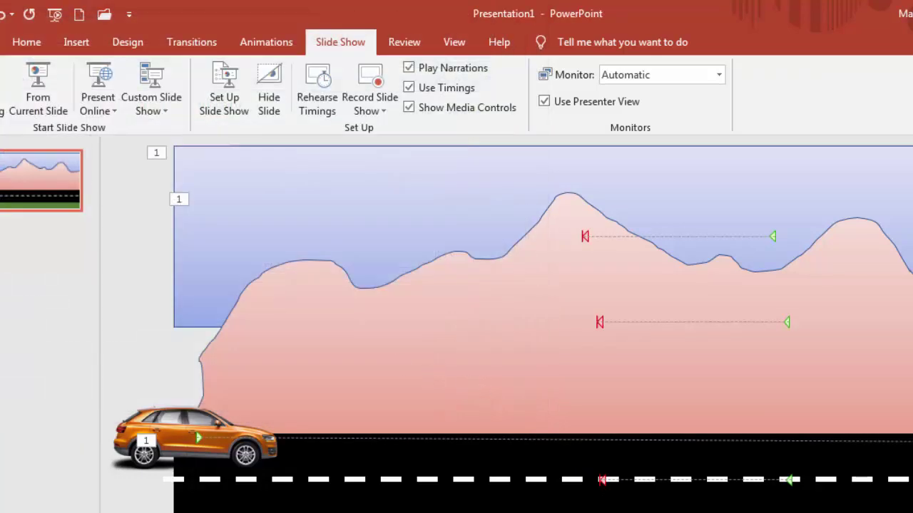
- Choose Export > Create a Video and raise seconds spent on each slide to 16
{"action": "key", "text": "alt+f"}
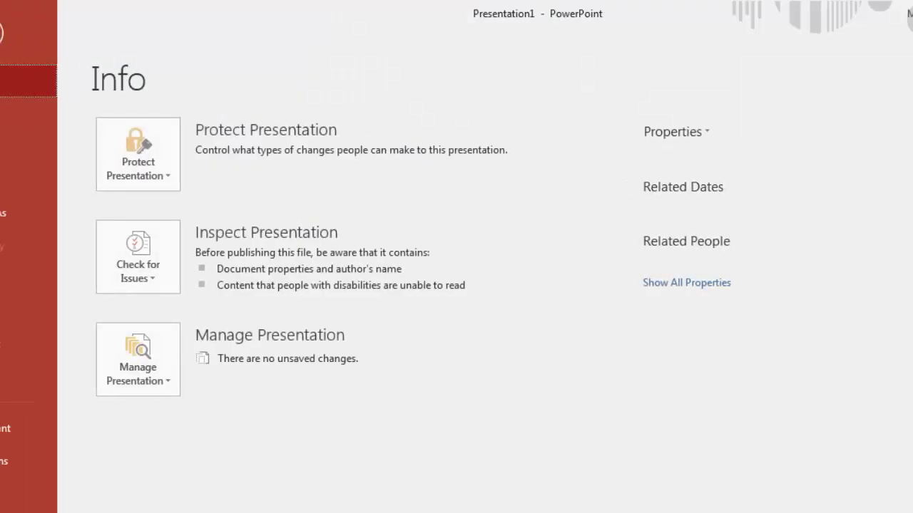
{"action": "left_click", "coordinate": [3, 350]}
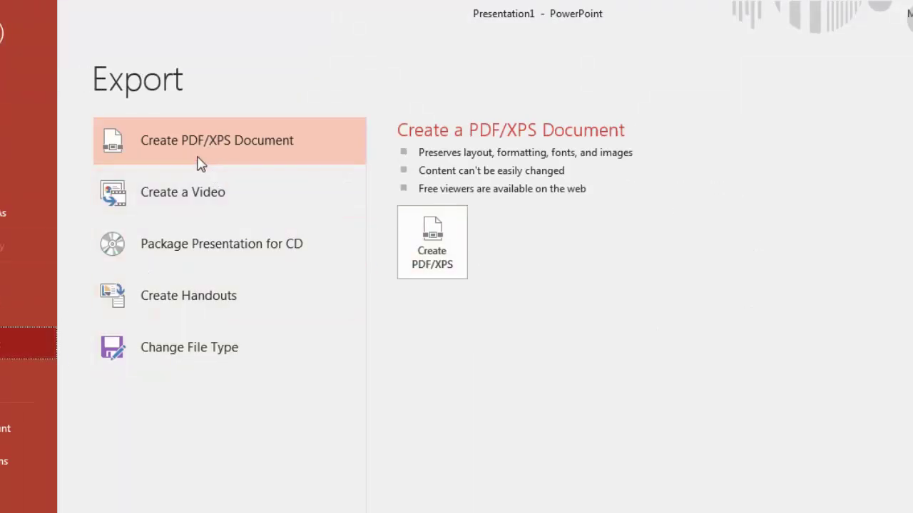
{"action": "left_click", "coordinate": [183, 207]}
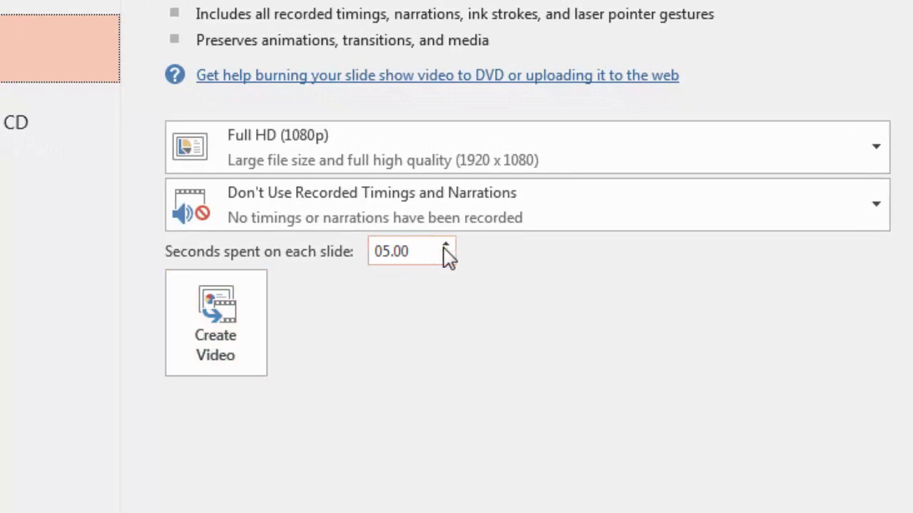
{"action": "left_click", "coordinate": [444, 247]}
{"action": "left_click", "coordinate": [445, 246]}
{"action": "double_click", "coordinate": [445, 246]}
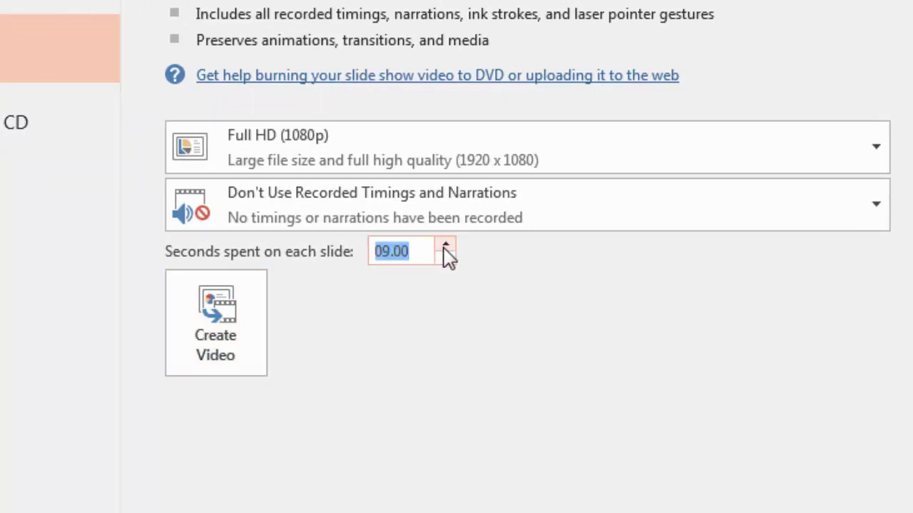
{"action": "double_click", "coordinate": [445, 246]}
{"action": "double_click", "coordinate": [445, 246]}
{"action": "double_click", "coordinate": [445, 246]}
{"action": "left_click", "coordinate": [445, 247]}
- Create the video and save it as MPEG-4 file 'Presentation1' in Documents
{"action": "left_click", "coordinate": [207, 319]}
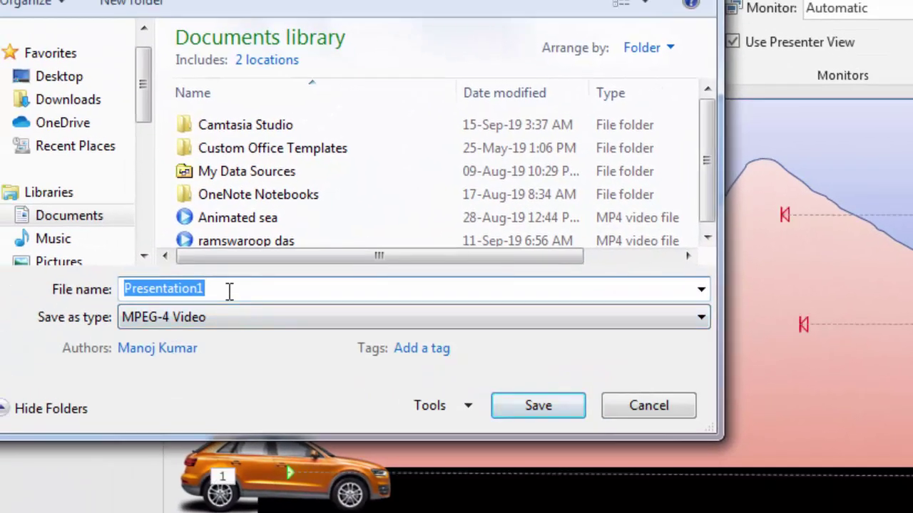
{"action": "left_click", "coordinate": [230, 289]}
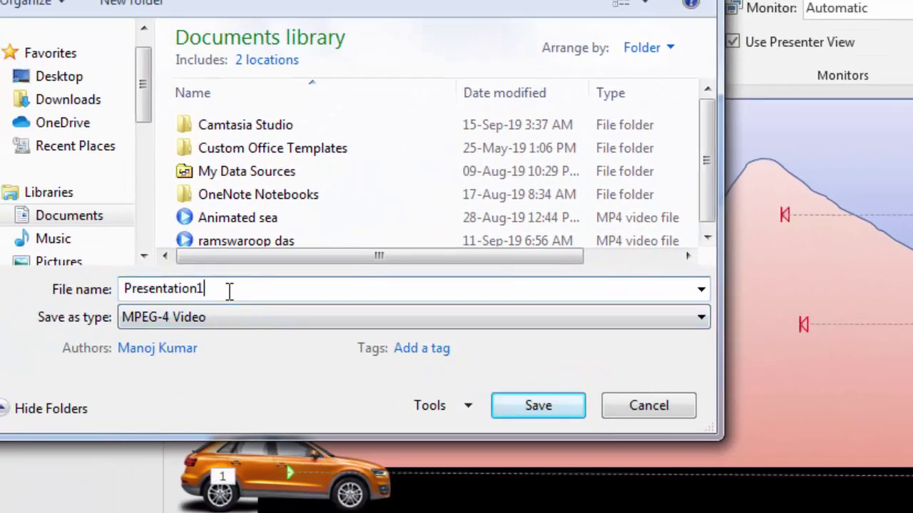
{"action": "left_click", "coordinate": [515, 407]}
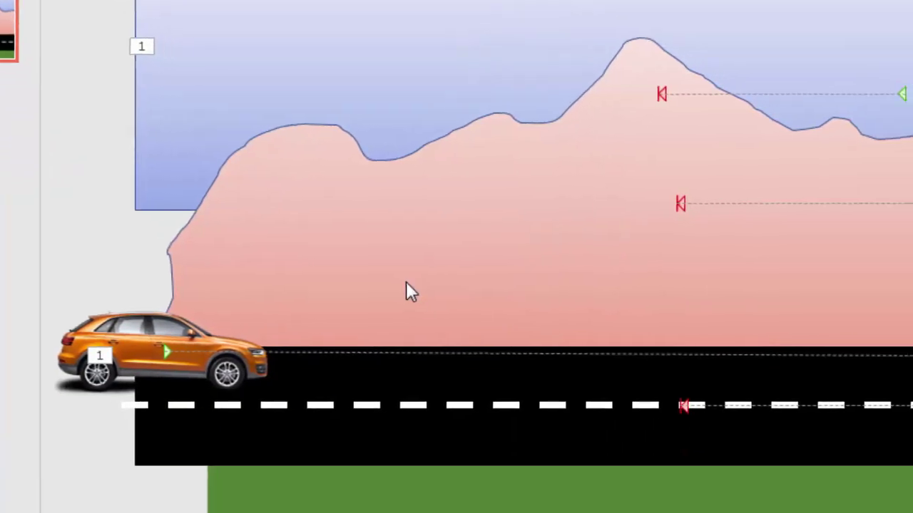